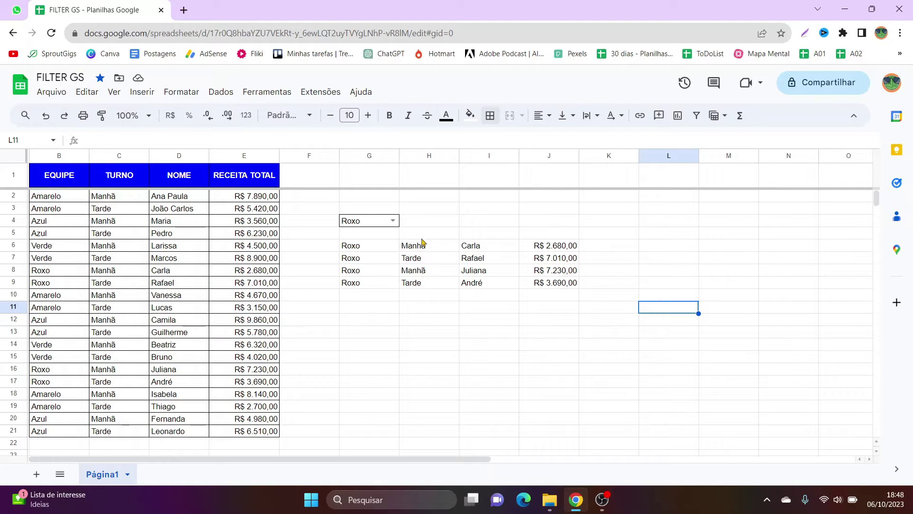
Switch the team selector in G4 through Roxo, Amarelo, Verde and Azul, and inspect the filtered range G6:J11 and its formula.
click(392, 221)
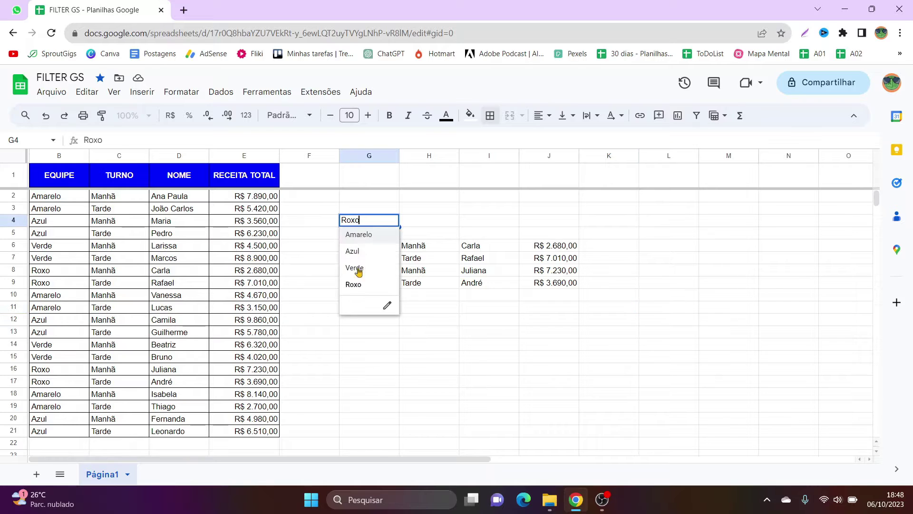
click(353, 284)
click(392, 222)
click(379, 237)
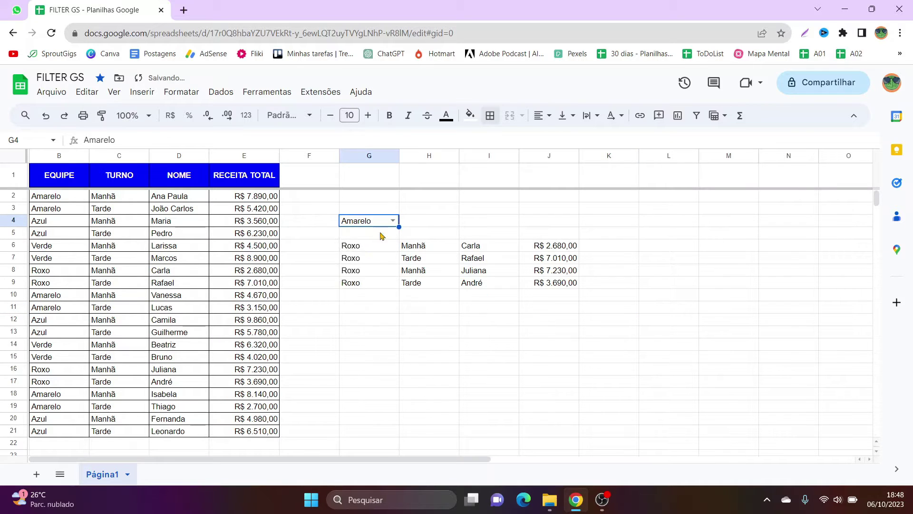
click(393, 221)
click(367, 267)
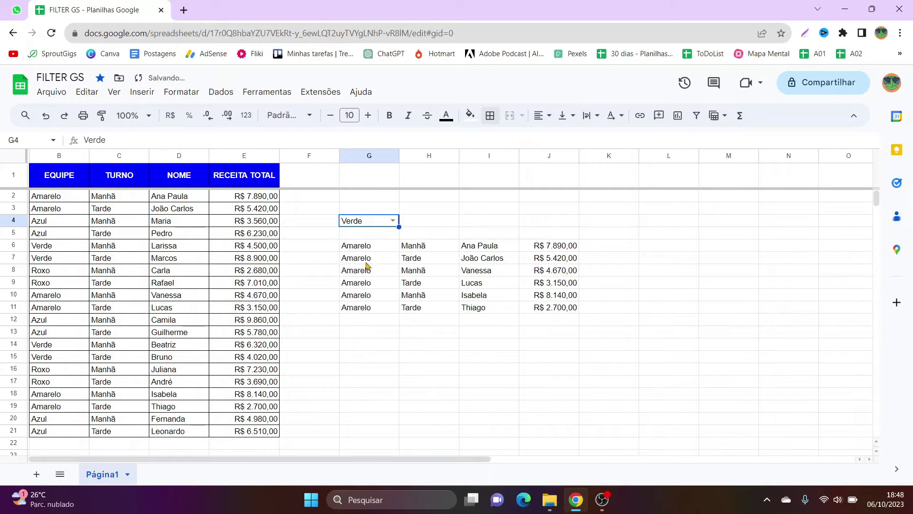
click(392, 220)
click(373, 252)
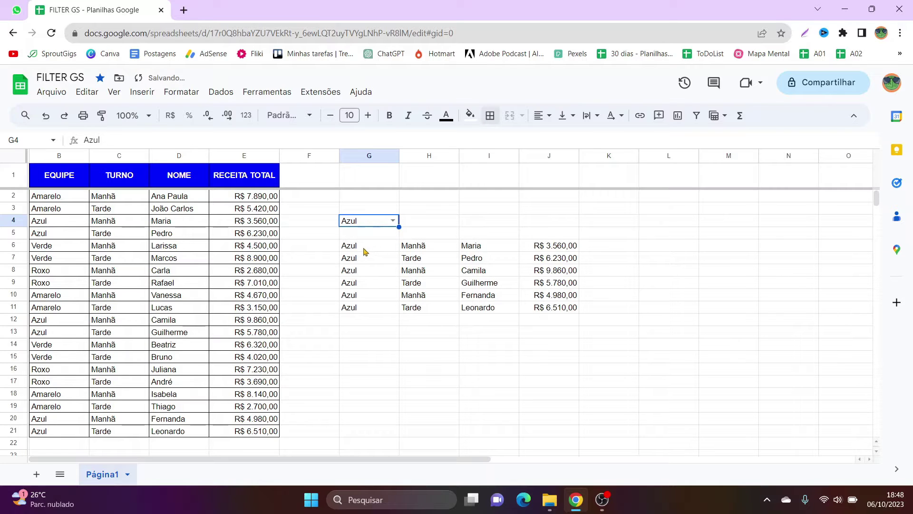
drag(364, 248, 553, 309)
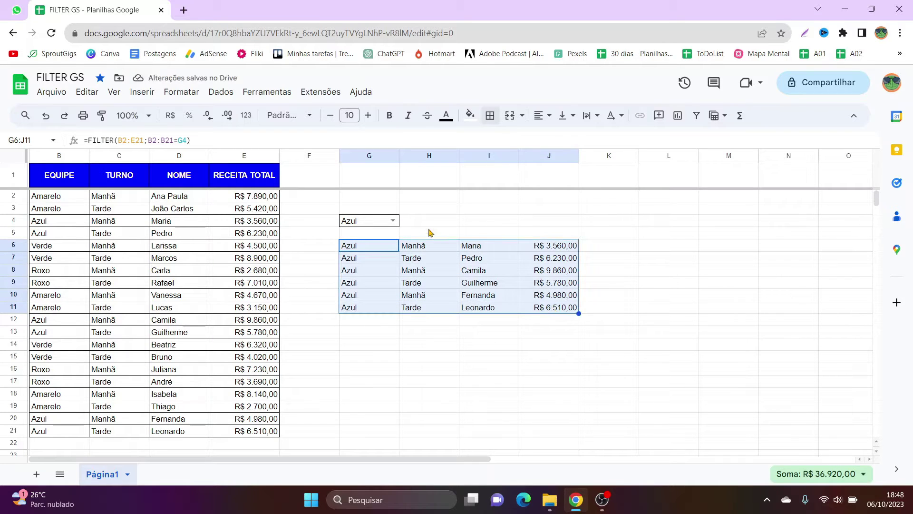
click(376, 247)
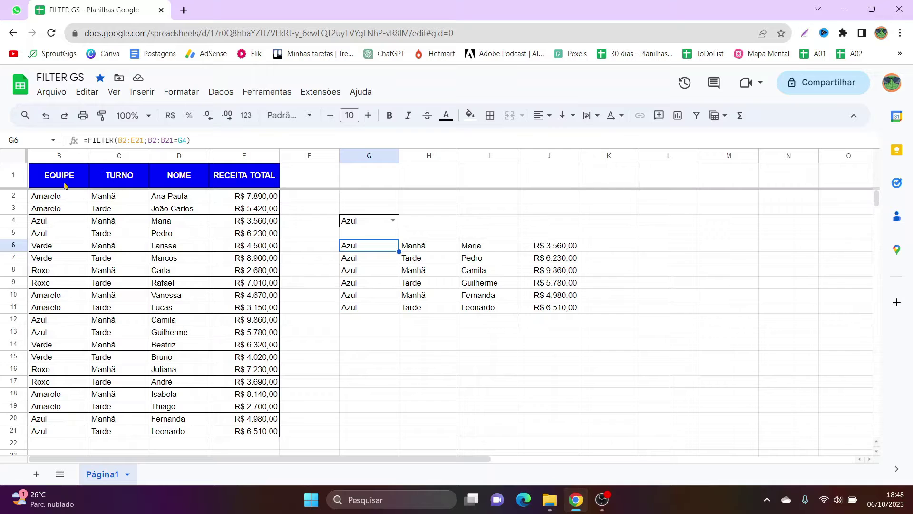
Copy the table B1:E21, including its headers, to cell A1 of a new sheet.
drag(65, 183, 119, 245)
drag(221, 336, 266, 432)
key(ctrl+c)
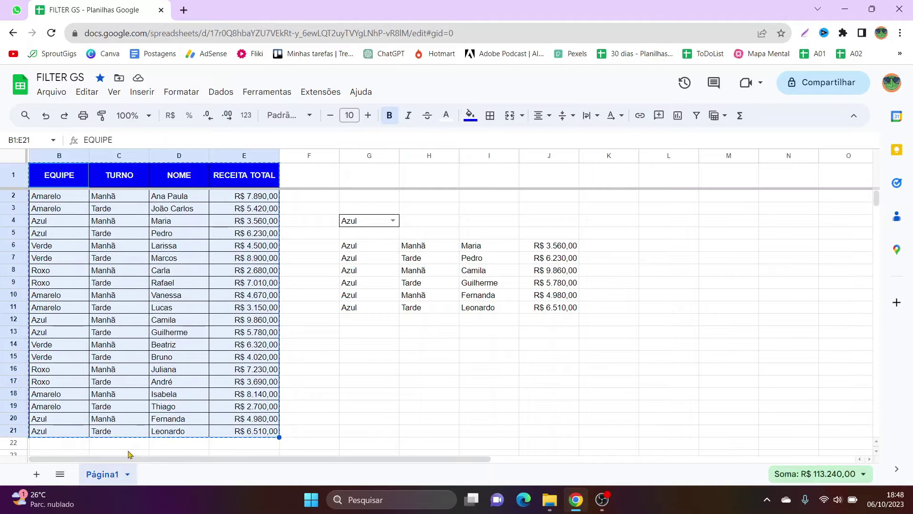
click(48, 462)
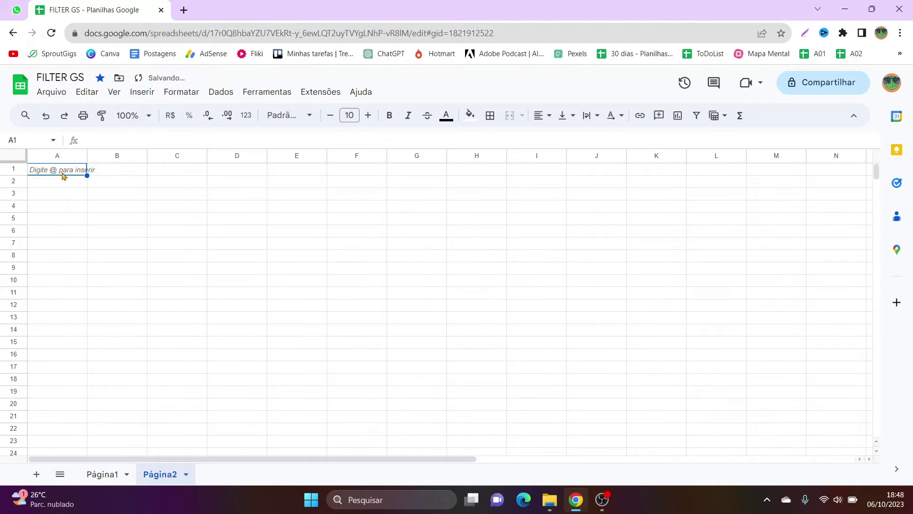
key(ctrl+v)
click(80, 232)
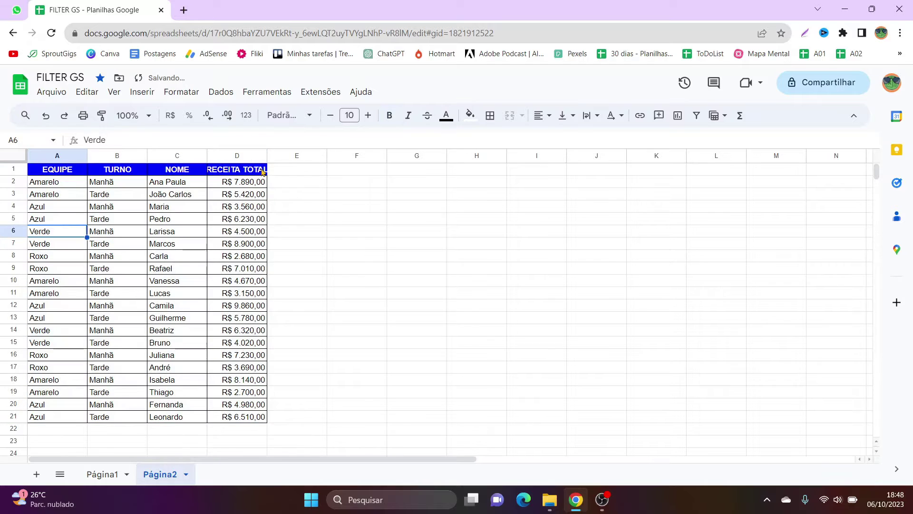
Fit the RECEITA TOTAL column to its content and set the sheet zoom to 150%.
double_click(266, 156)
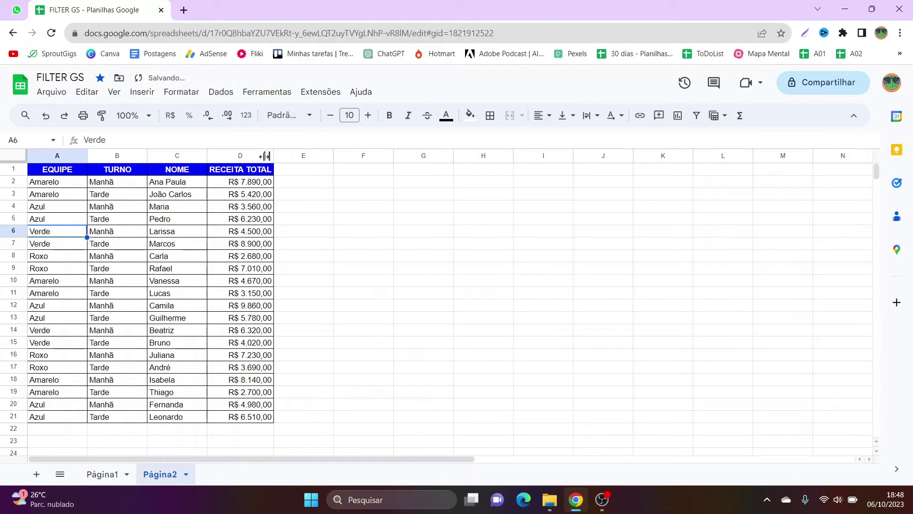
click(132, 115)
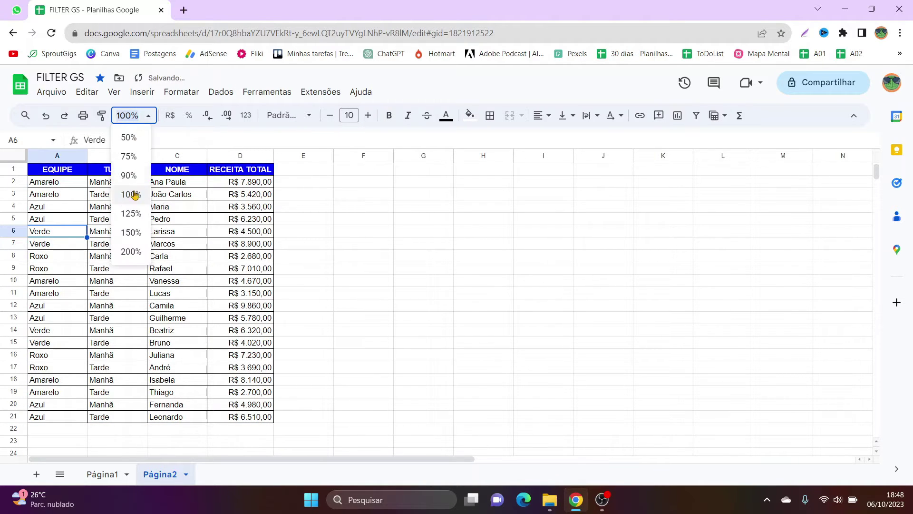
click(131, 233)
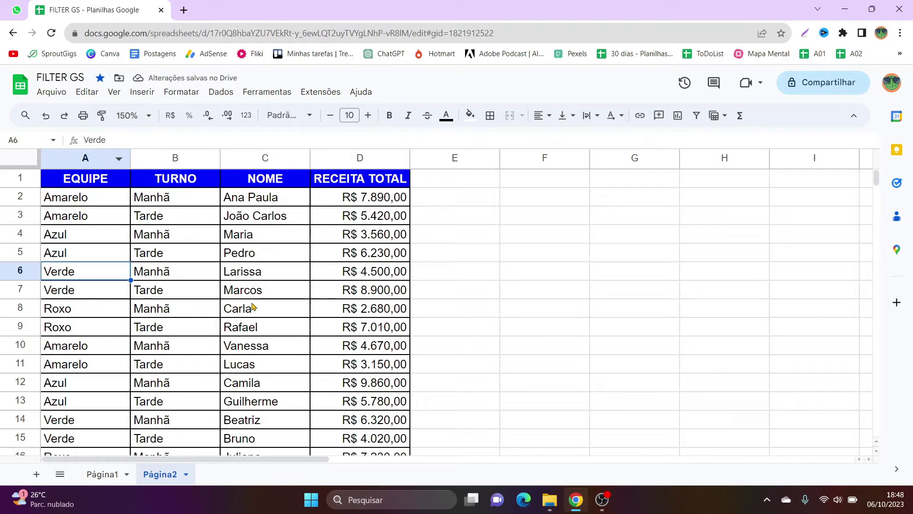
Start a FILTER formula in cell F3 and read the help for its range and condition arguments.
click(518, 224)
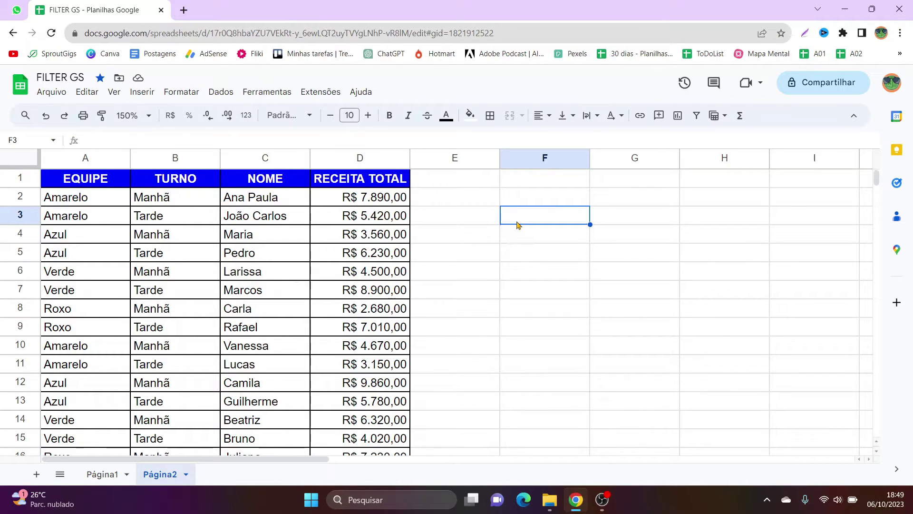
text(=filter)
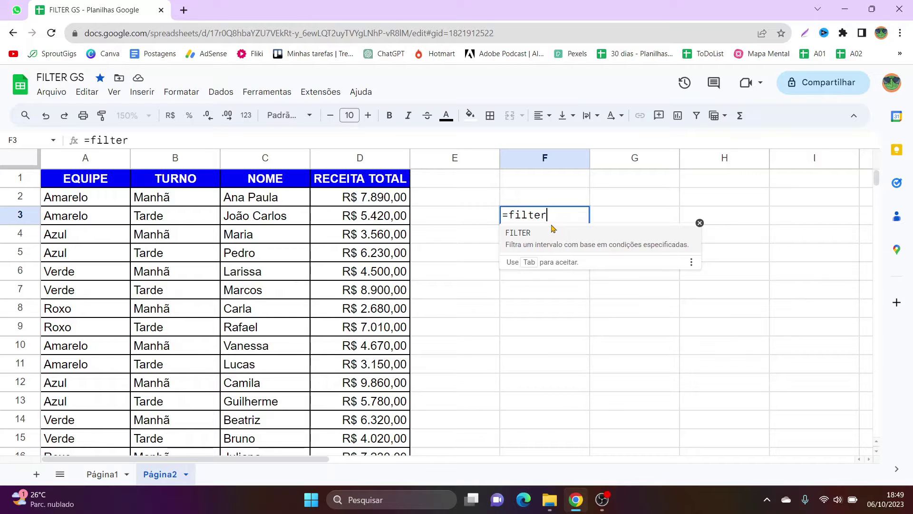
key(Tab)
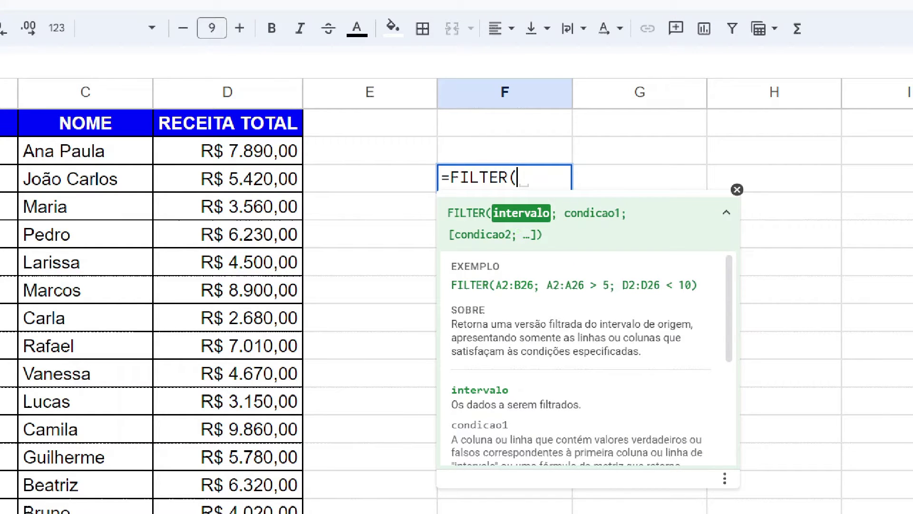
drag(516, 230, 563, 244)
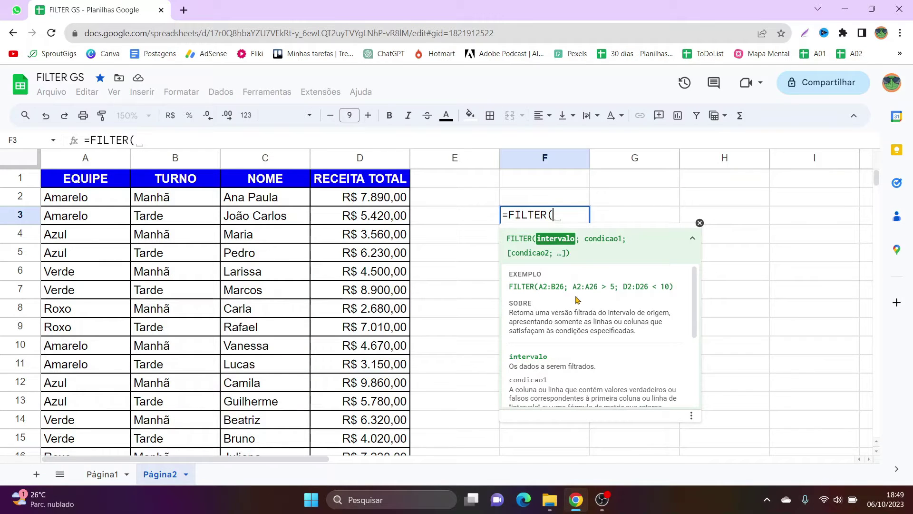
scroll(577, 300, down, 2)
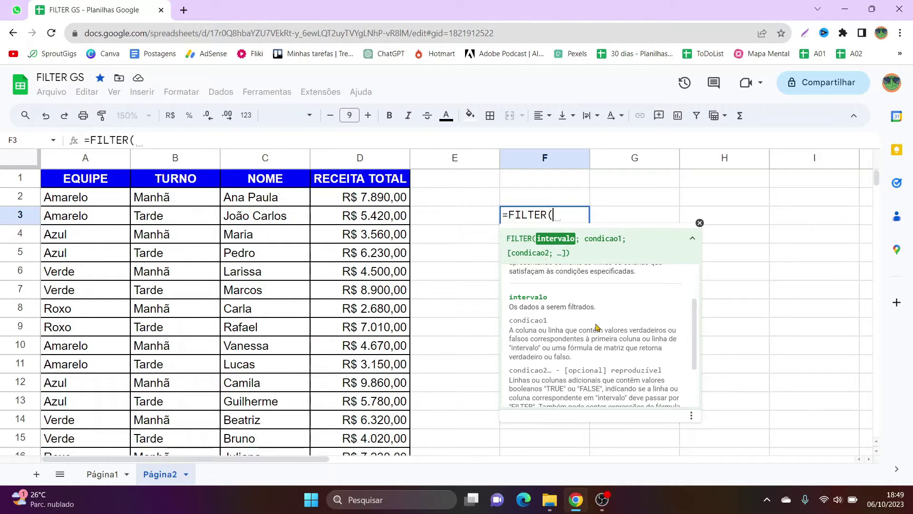
scroll(597, 327, down, 3)
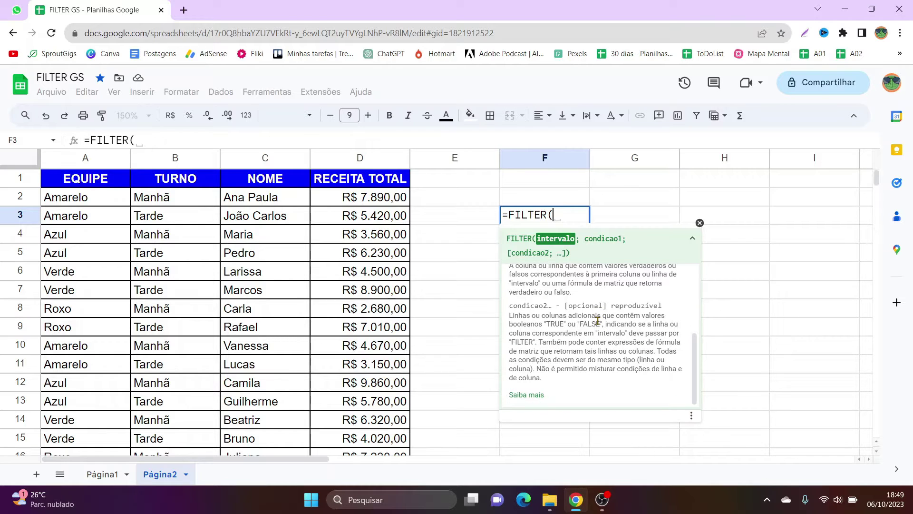
scroll(599, 322, up, 2)
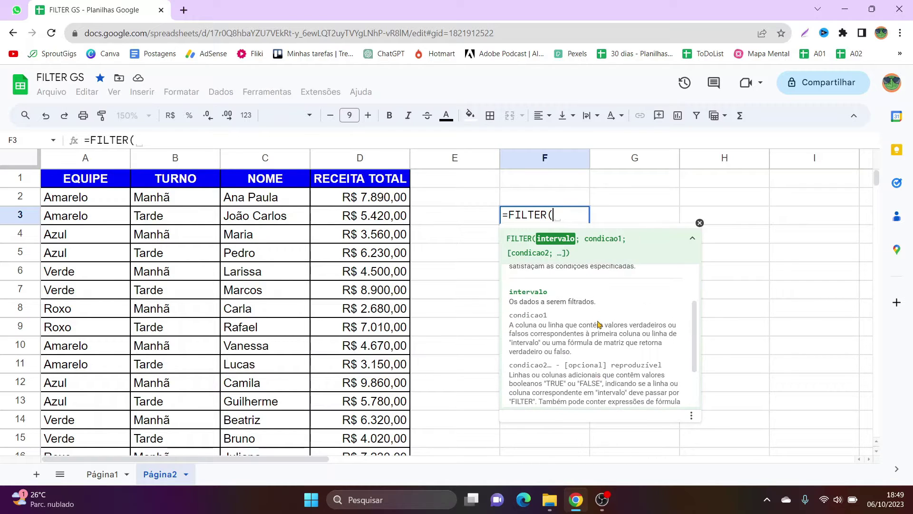
scroll(599, 324, up, 3)
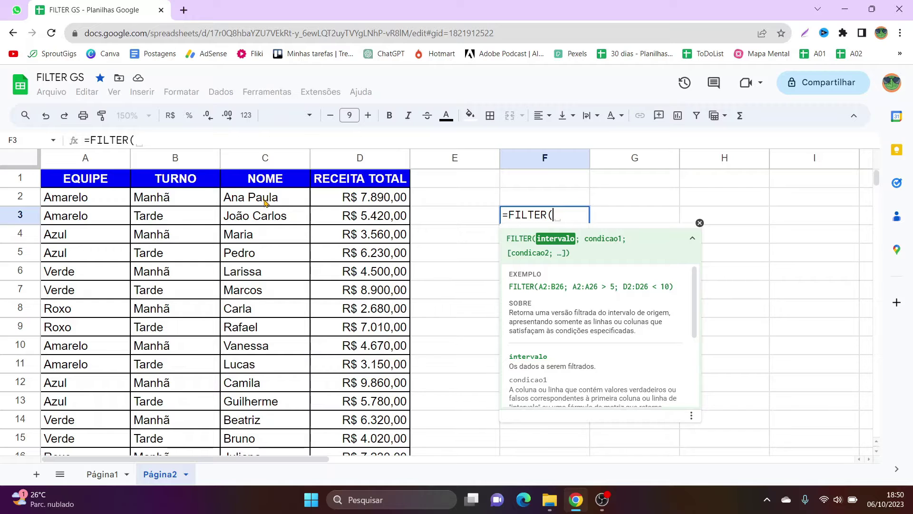
Set the FILTER formula's range argument to the open-ended NOME column, C2:C.
drag(265, 202, 268, 440)
scroll(267, 434, down, 1)
scroll(310, 326, up, 2)
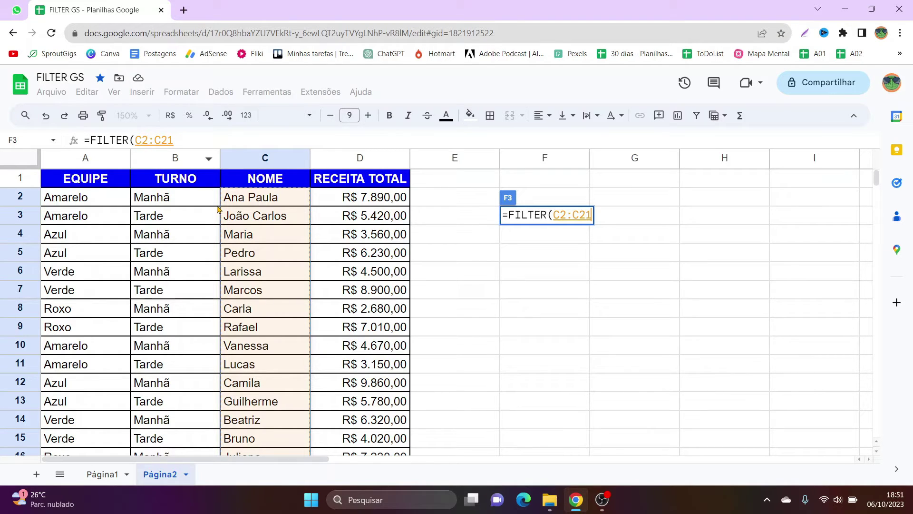
key(BackSpace)
key(BackSpace)
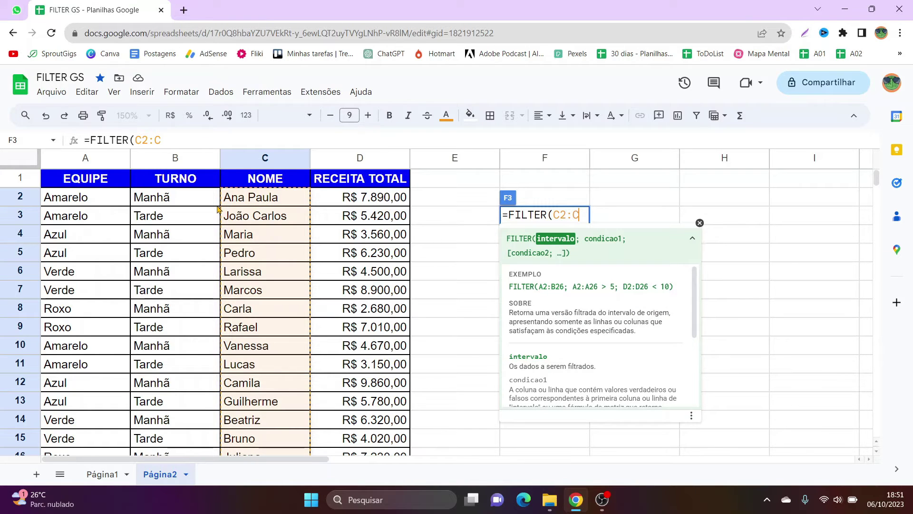
text(;)
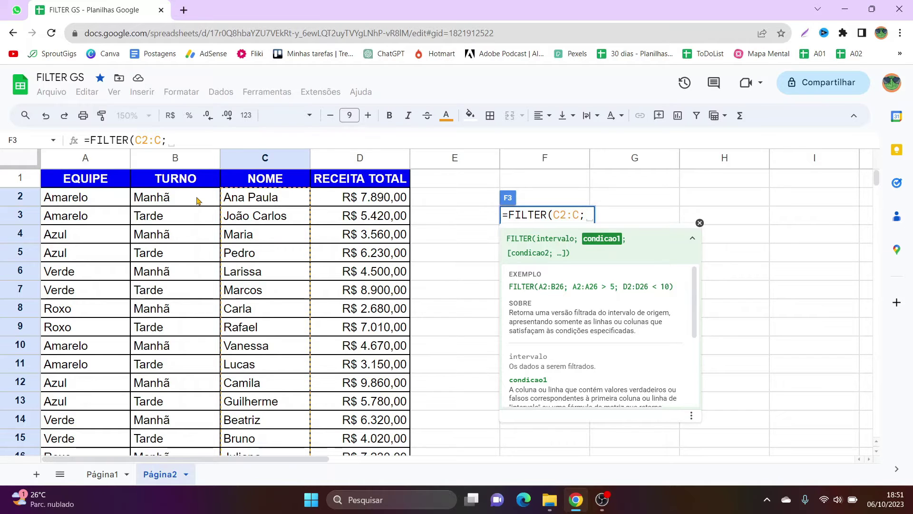
Add the condition B2:B="Tarde" on the TURNO column and complete the FILTER formula in F3.
drag(191, 202, 188, 292)
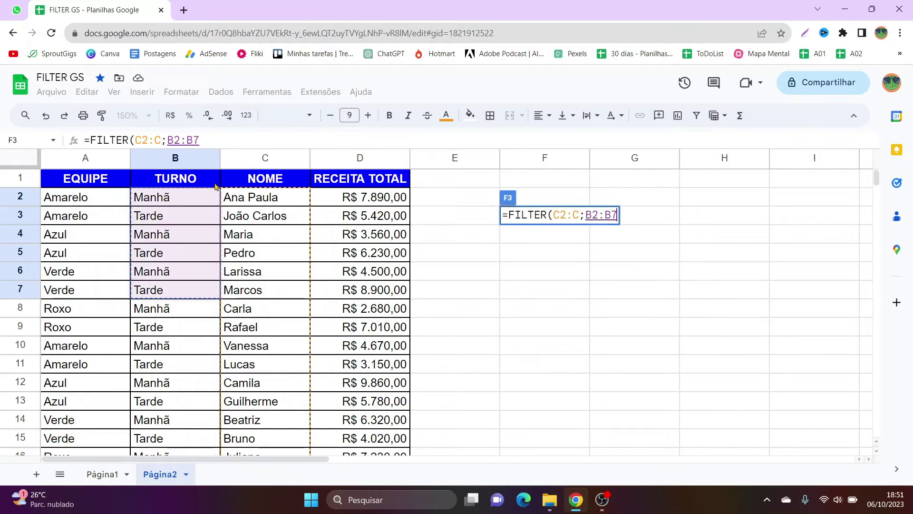
key(BackSpace)
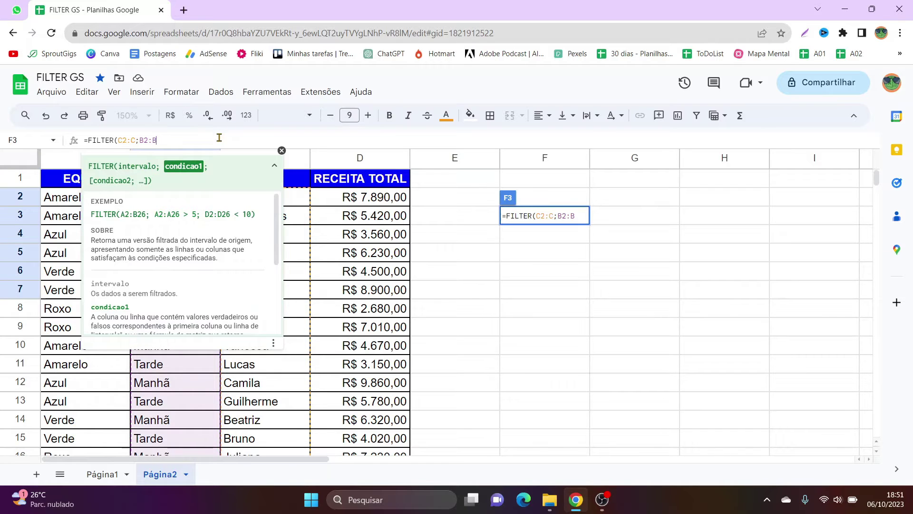
text(=)
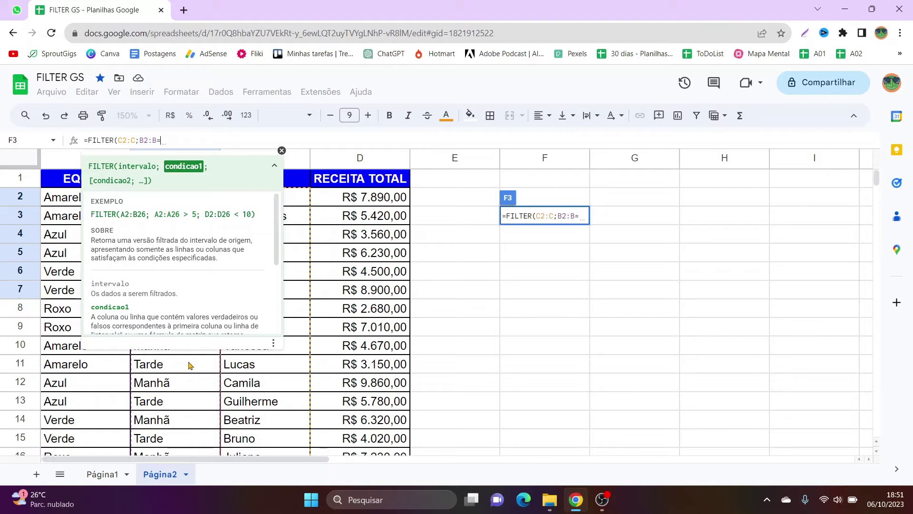
text(")
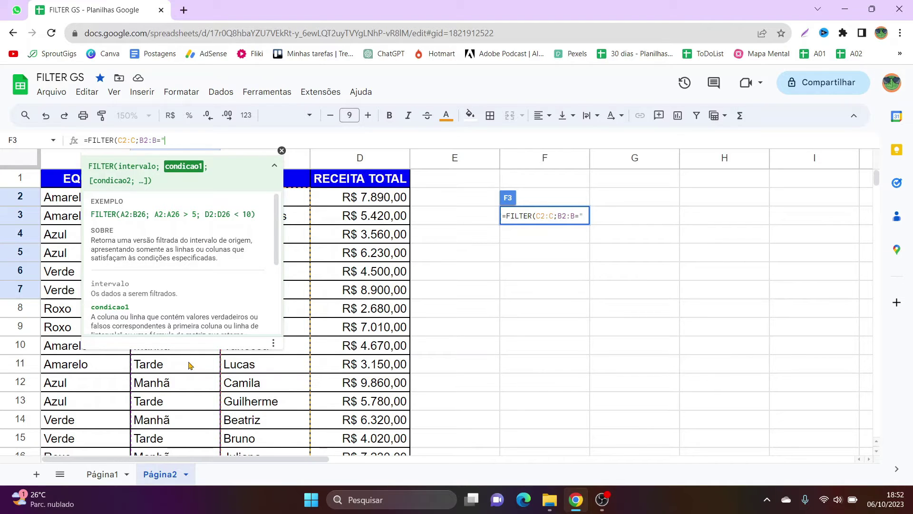
text(Tasrde)
key(BackSpace)
key(BackSpace)
key(BackSpace)
key(BackSpace)
text(rde"))
key(Return)
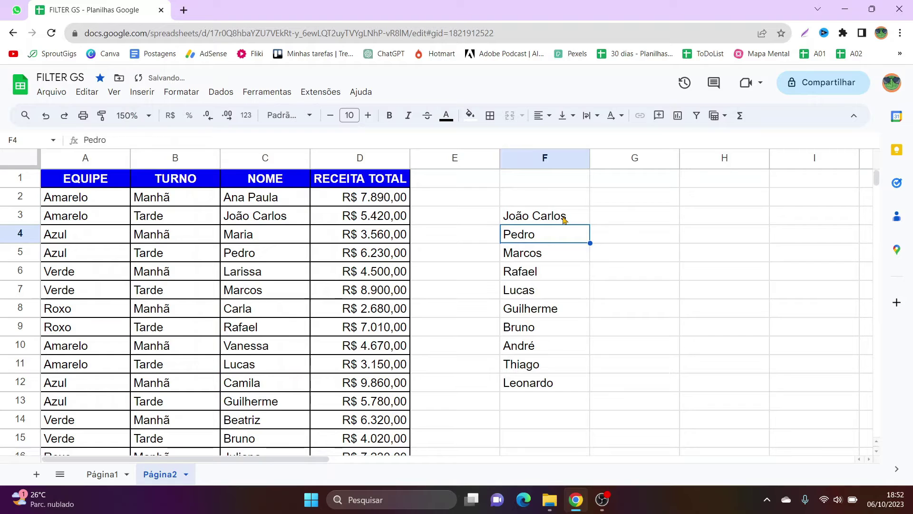
Compare the filtered names in column F with the NOME and RECEITA TOTAL columns of the source table.
drag(561, 212, 552, 382)
click(247, 218)
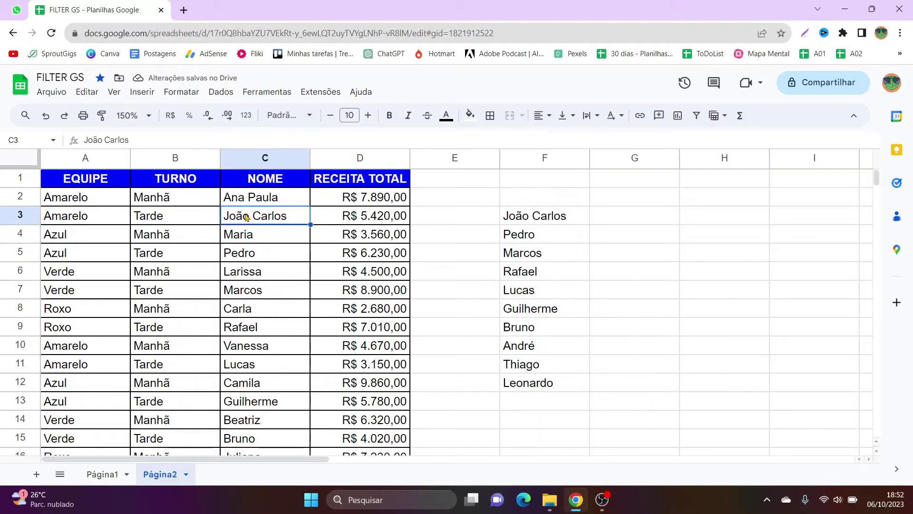
ctrl+click(257, 256)
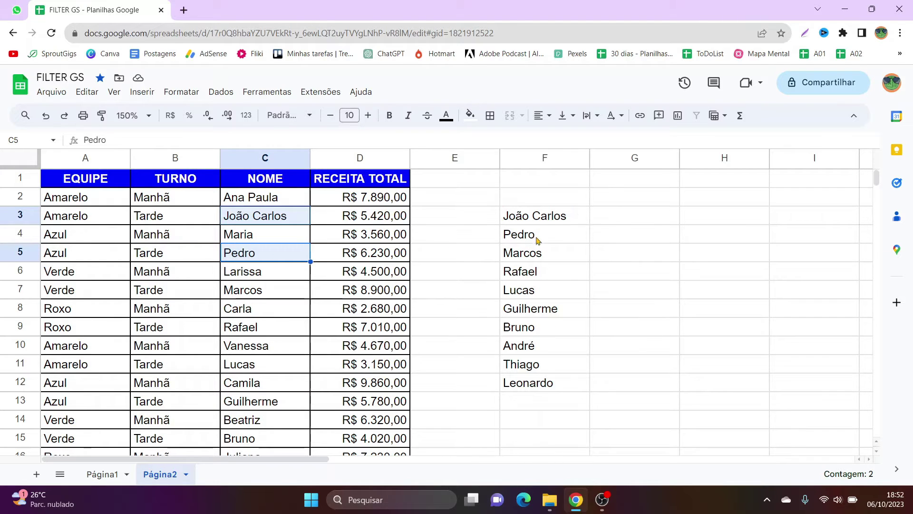
click(550, 233)
click(554, 216)
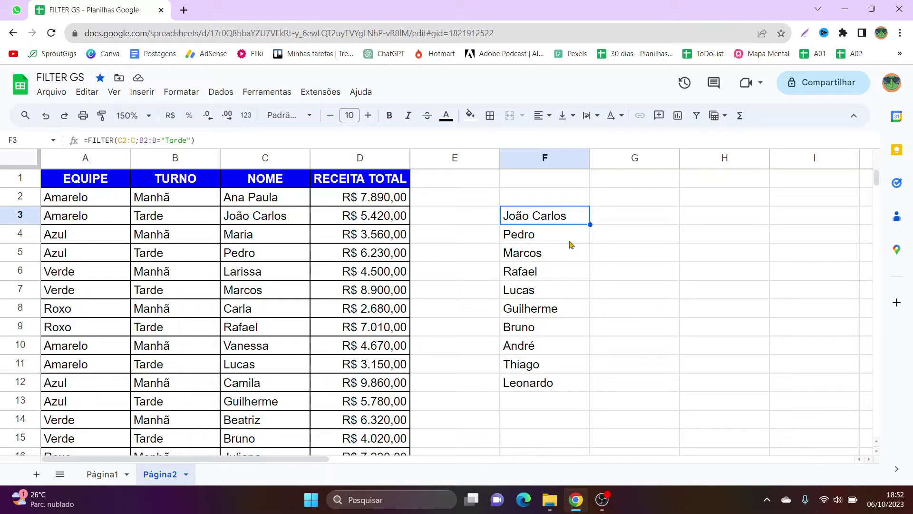
click(267, 194)
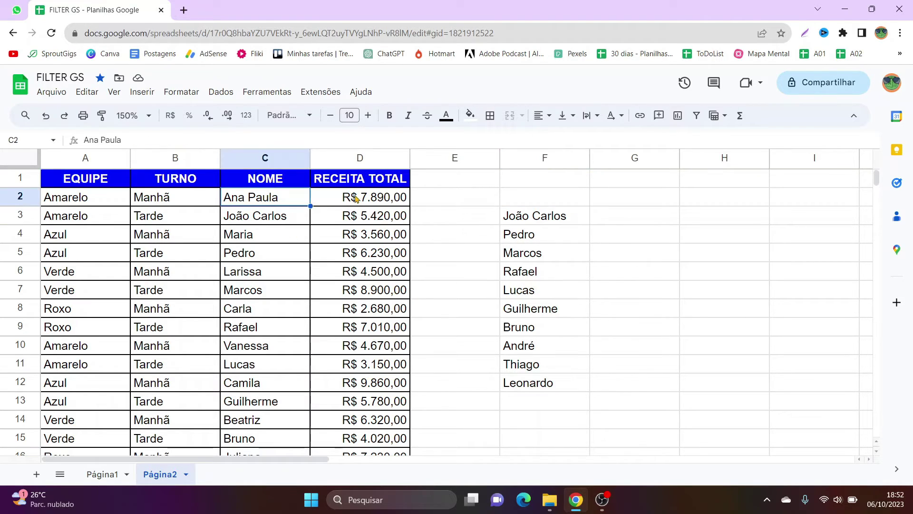
click(356, 199)
Extend the range argument of the FILTER formula in F3 to C2:D so it also returns the RECEITA TOTAL column.
click(500, 217)
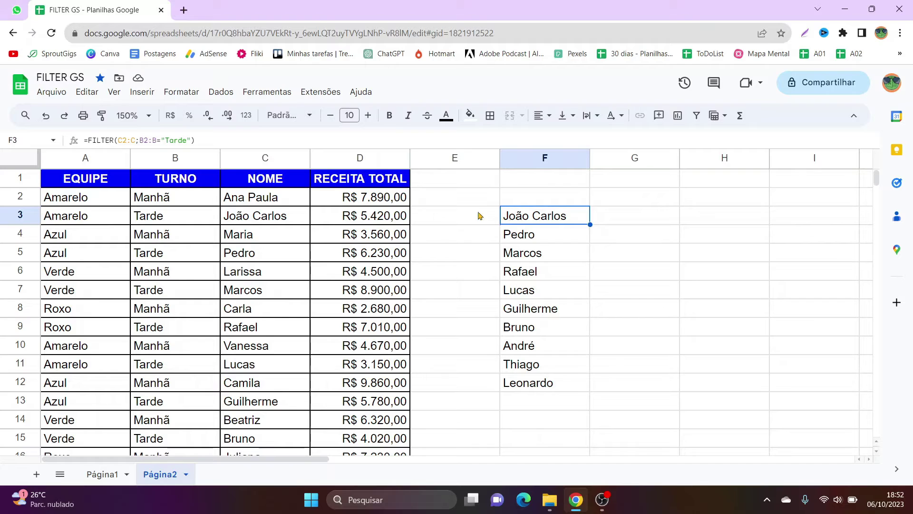
click(122, 139)
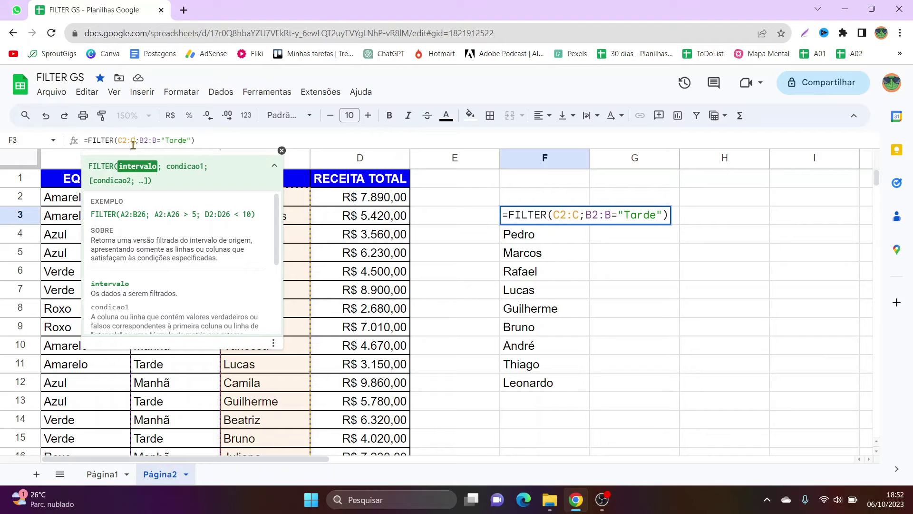
key(BackSpace)
text(D)
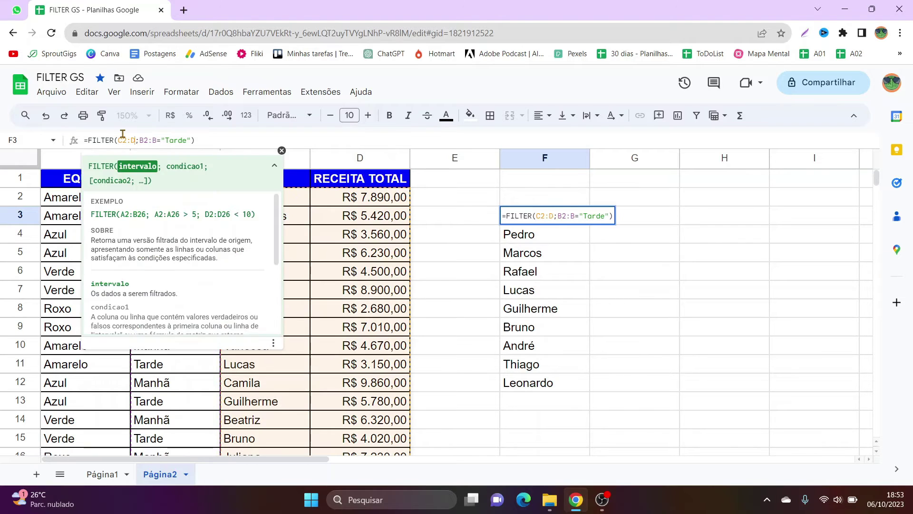
key(Return)
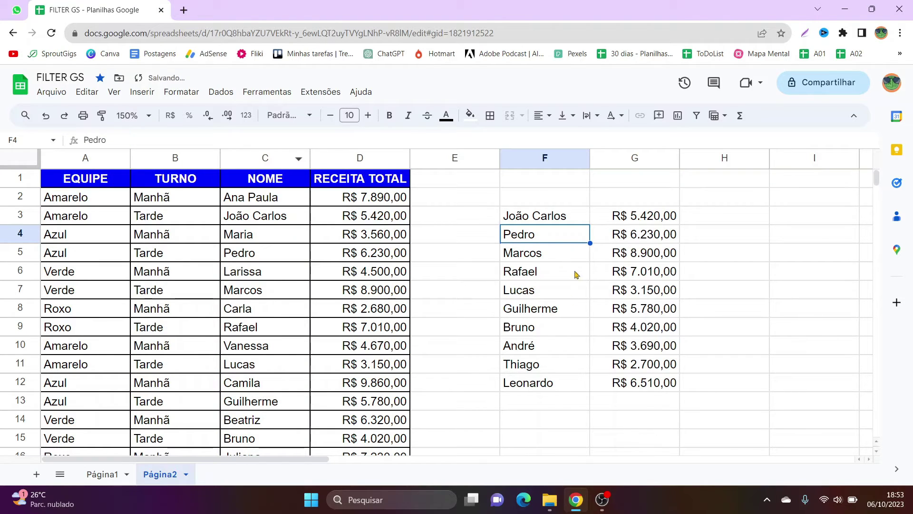
Review the filtered names in F3:F12 and the matching revenue values in G3:G12.
drag(561, 219, 547, 383)
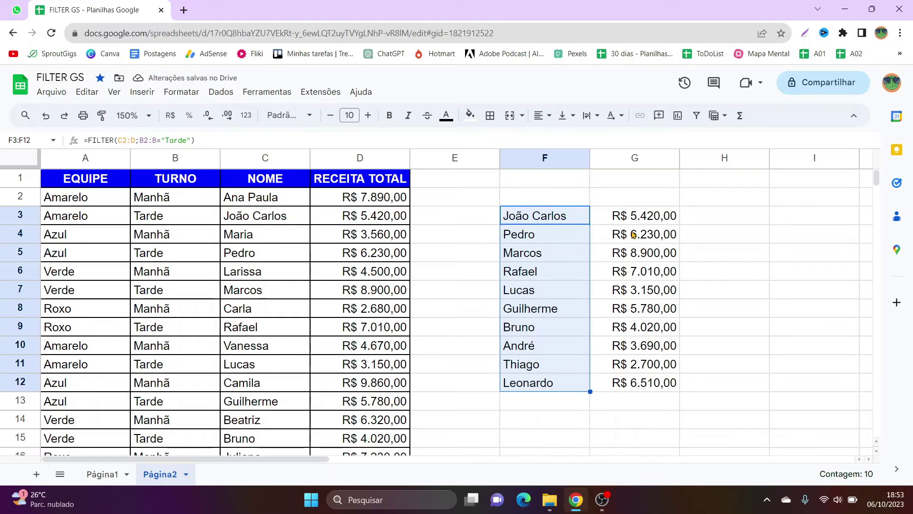
drag(647, 223, 639, 397)
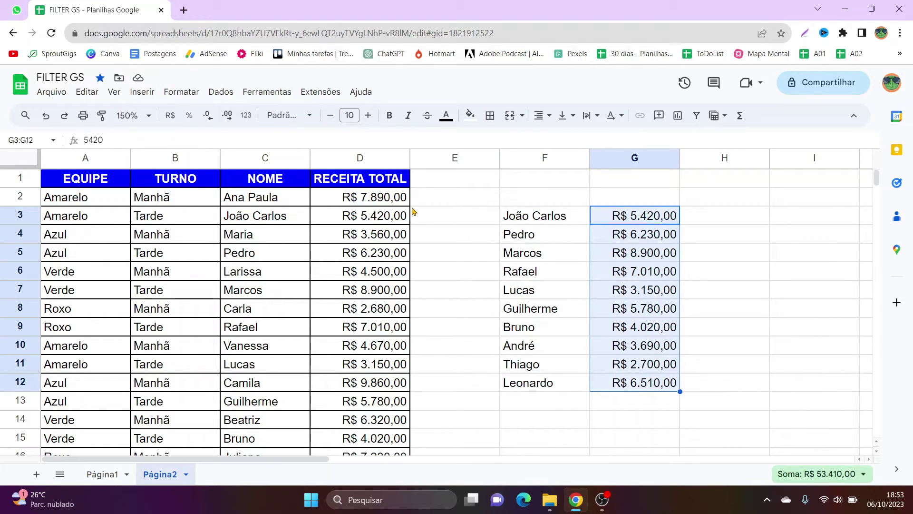
click(541, 202)
key(shift+Right)
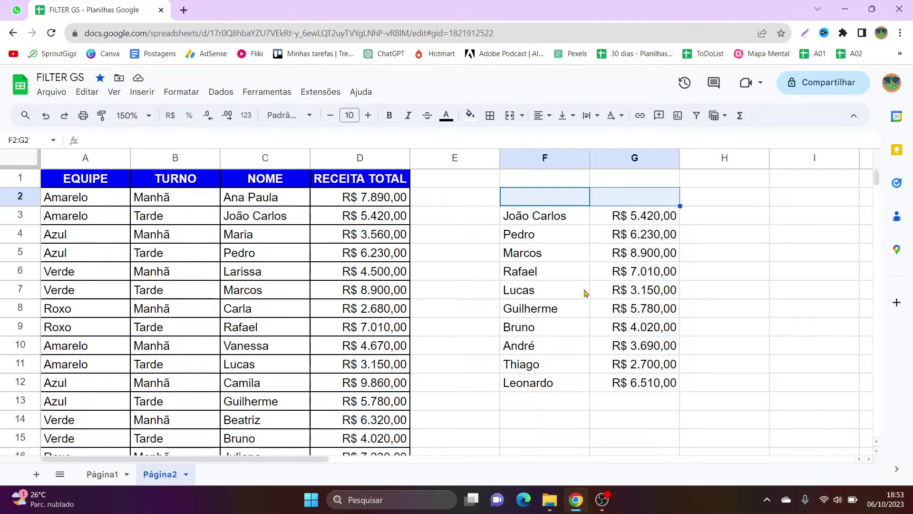
click(585, 292)
Delete the FILTER formula from F3 and select the empty cell F2.
click(540, 222)
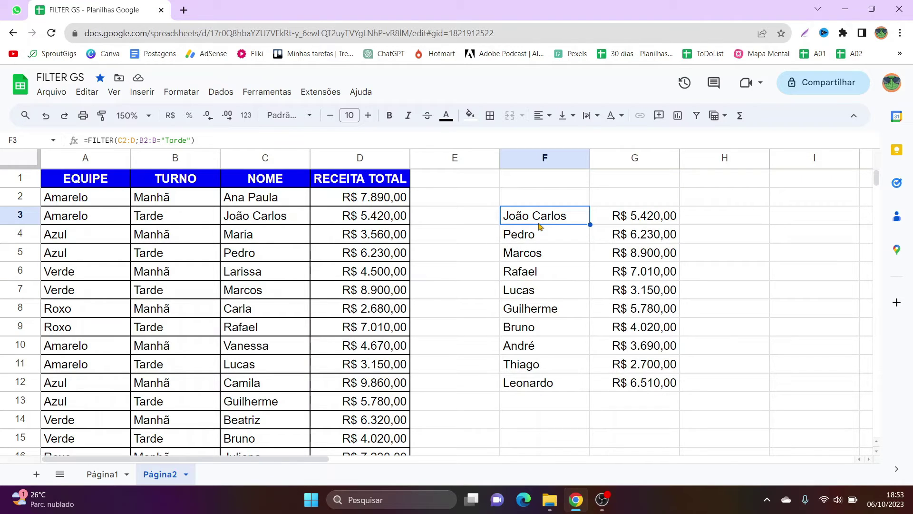
key(Delete)
click(540, 204)
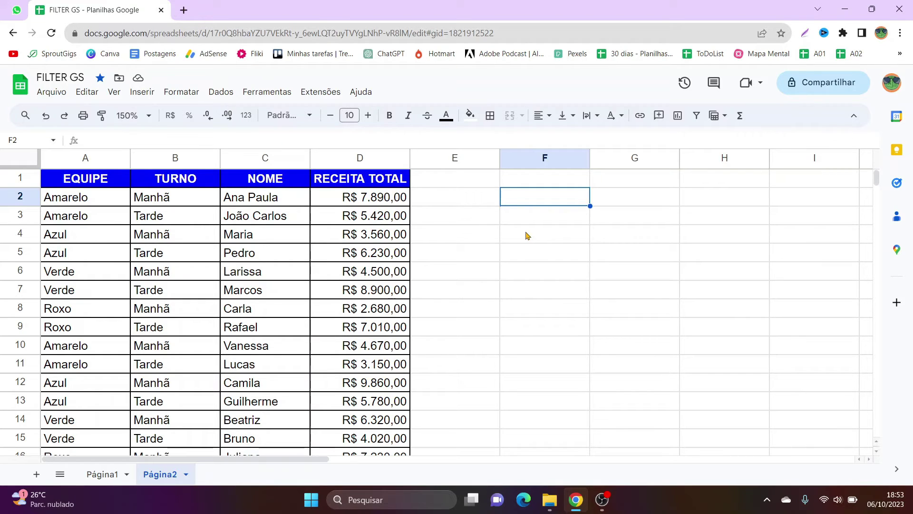
Add a data validation rule to F2 as a drop-down from a range, sourced from the EQUIPE values in A2:A21.
click(221, 92)
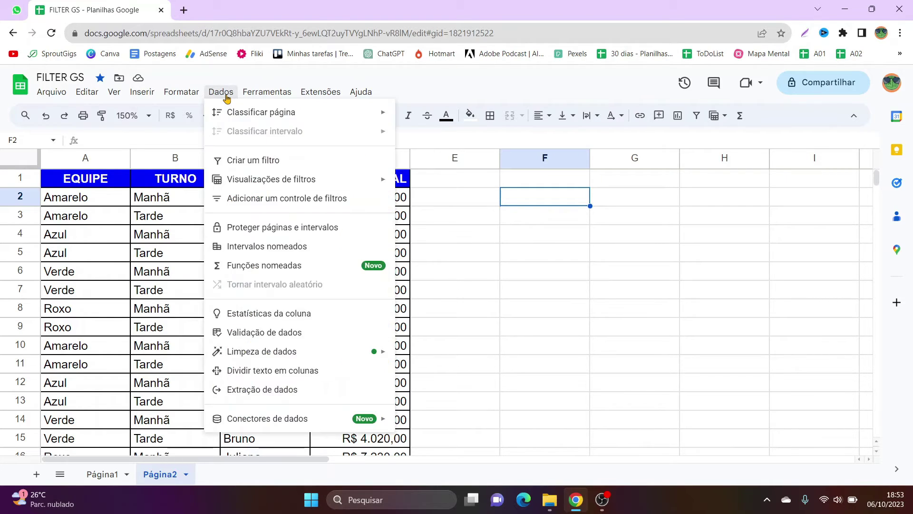
click(319, 333)
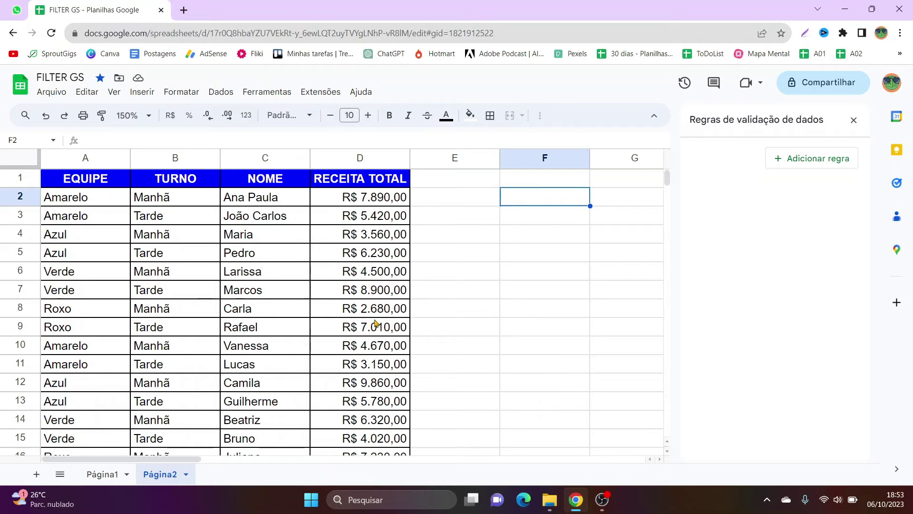
click(813, 173)
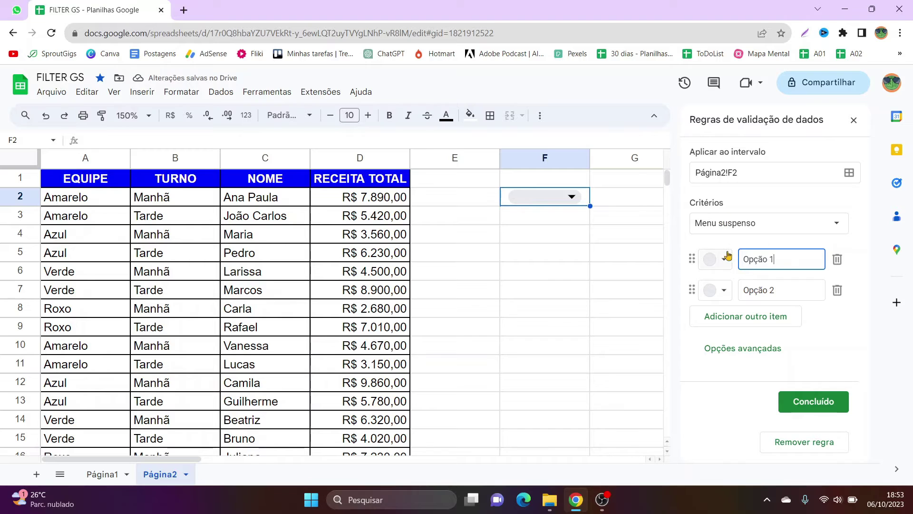
click(745, 232)
click(748, 241)
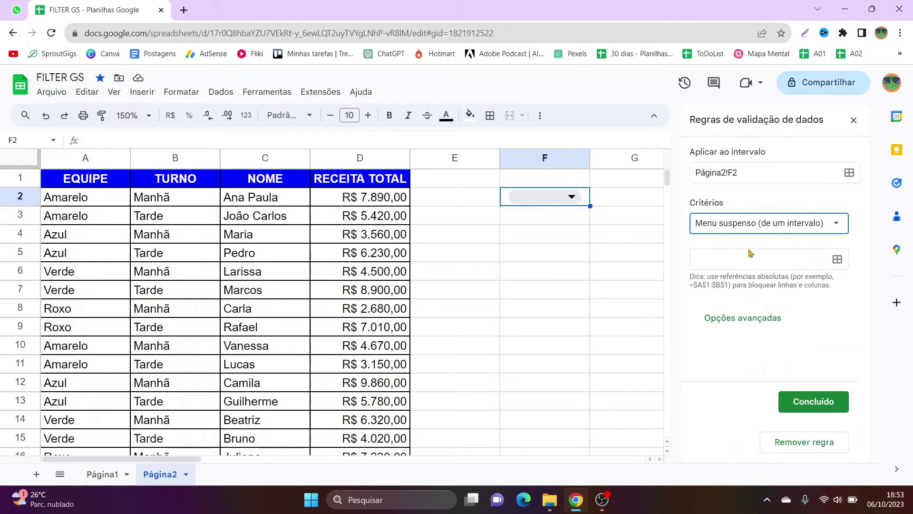
click(840, 265)
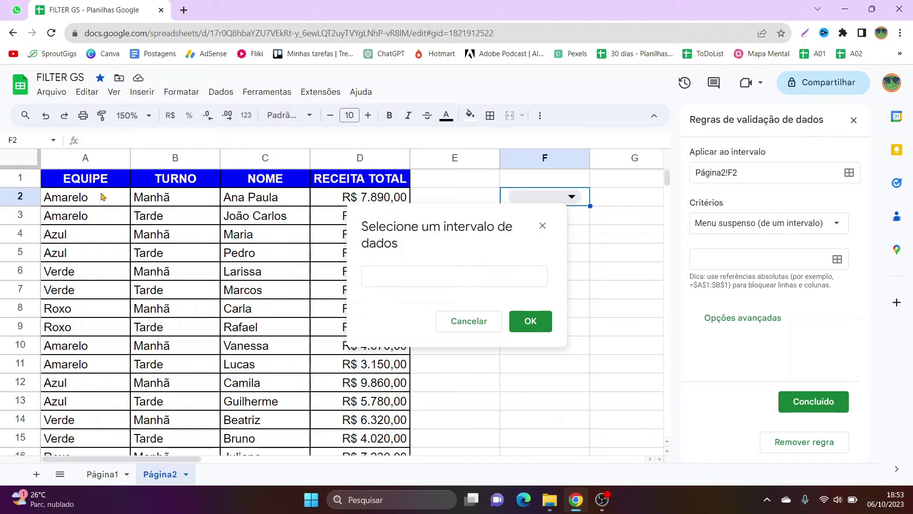
drag(99, 194, 113, 295)
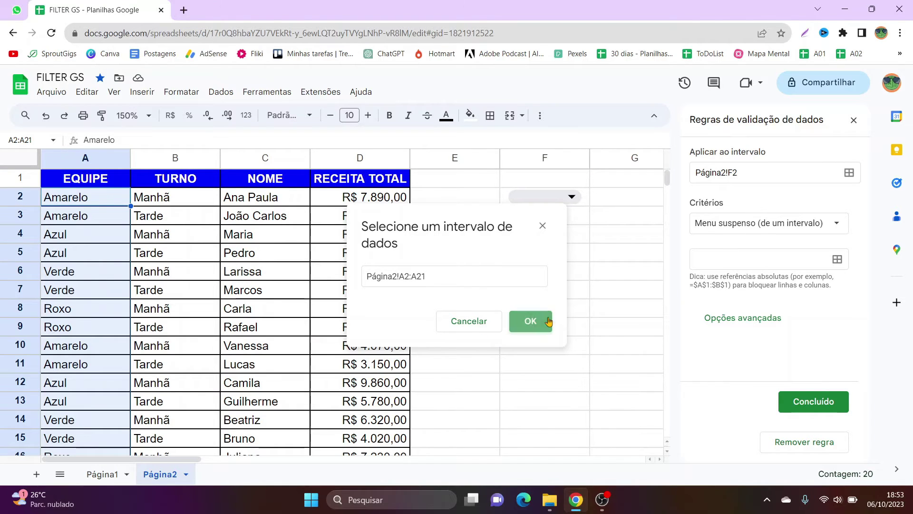
click(530, 321)
scroll(734, 347, down, 2)
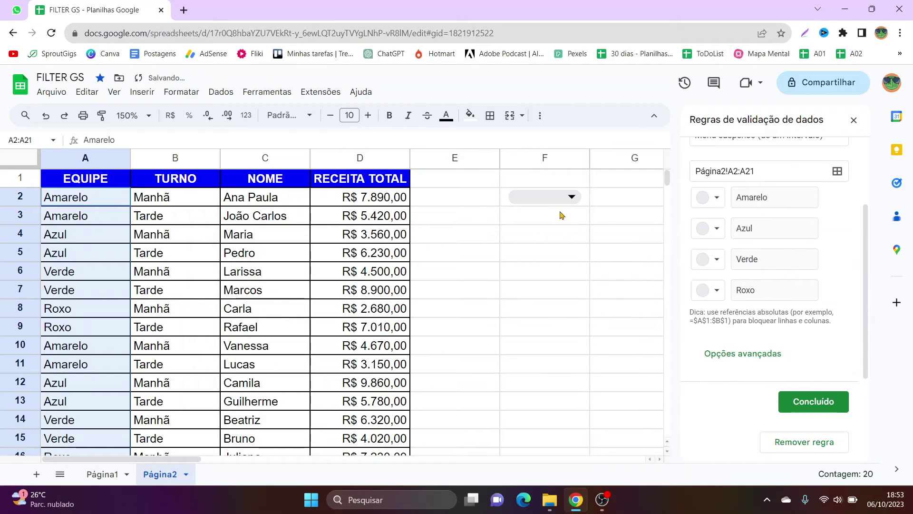
Set the F2 drop-down's display style to Seta in the advanced options and finish the validation rule.
click(752, 355)
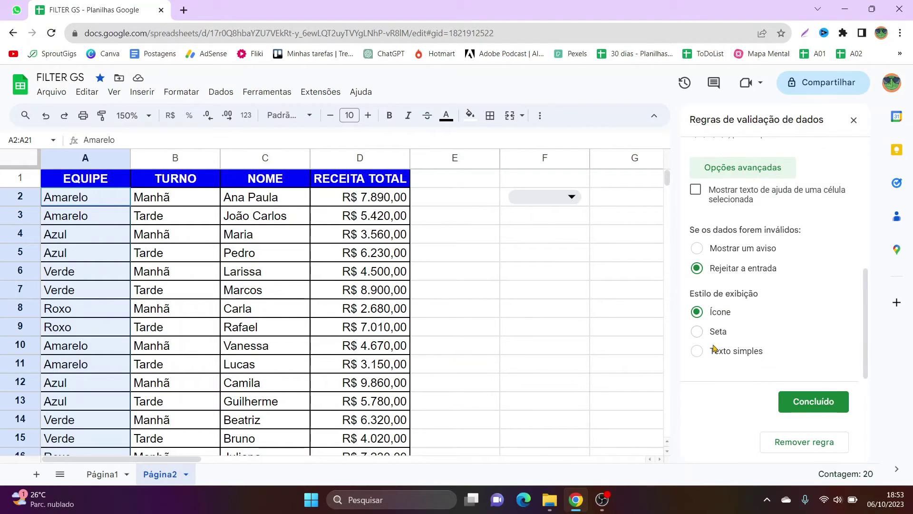
click(715, 333)
click(810, 400)
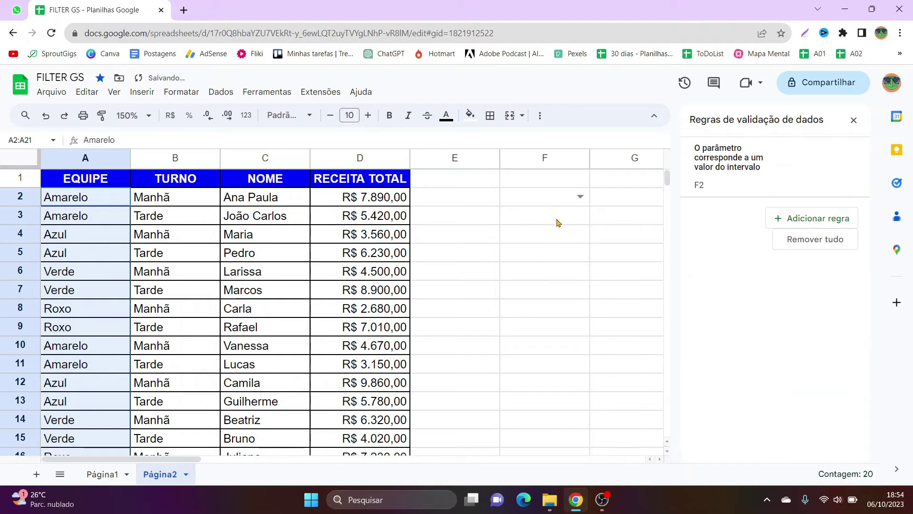
click(854, 120)
Apply borders to drop-down cell F2 and choose Roxo from its list.
click(546, 196)
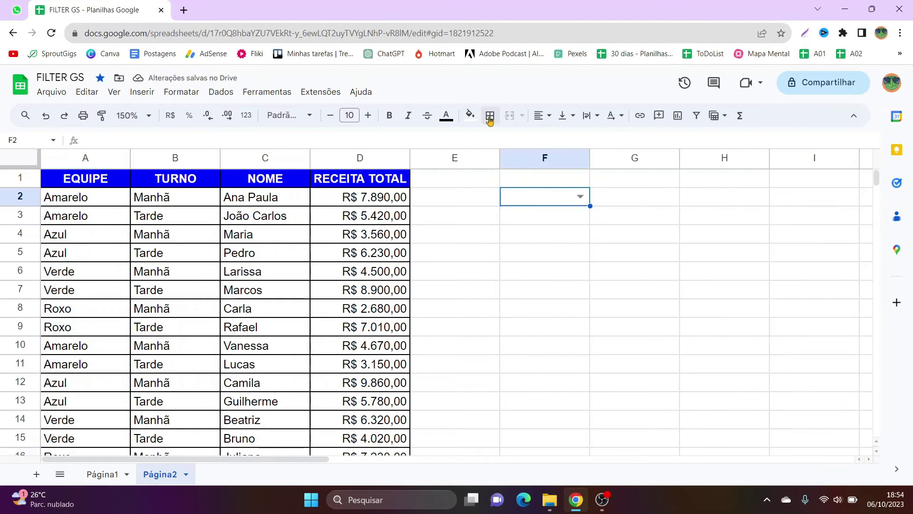
click(490, 115)
click(495, 141)
click(543, 245)
click(546, 236)
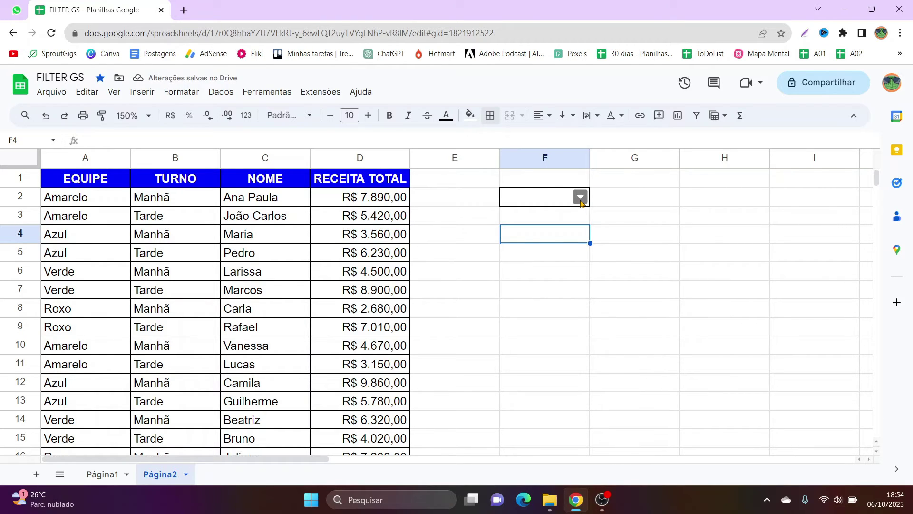
click(581, 200)
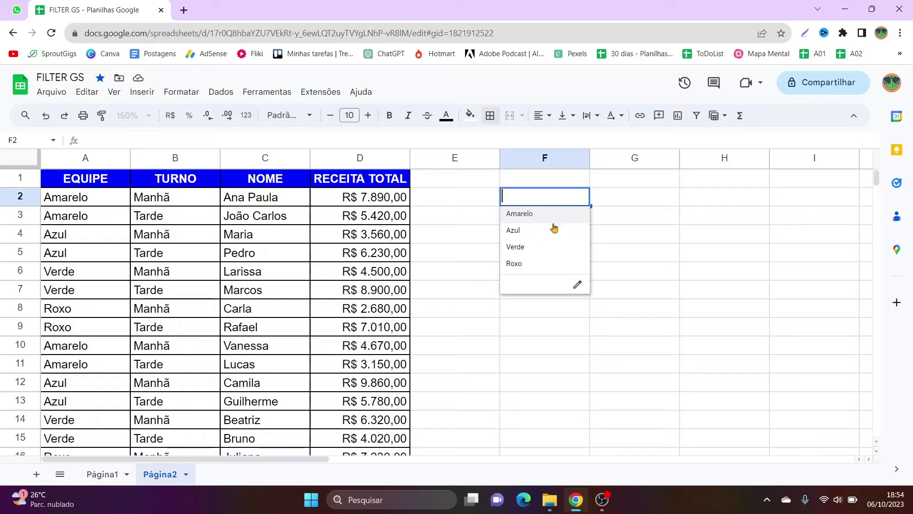
click(530, 263)
Start a FILTER formula in F4 with the open-ended range B2:D, covering TURNO, NOME and RECEITA TOTAL.
click(542, 236)
text(=filter()
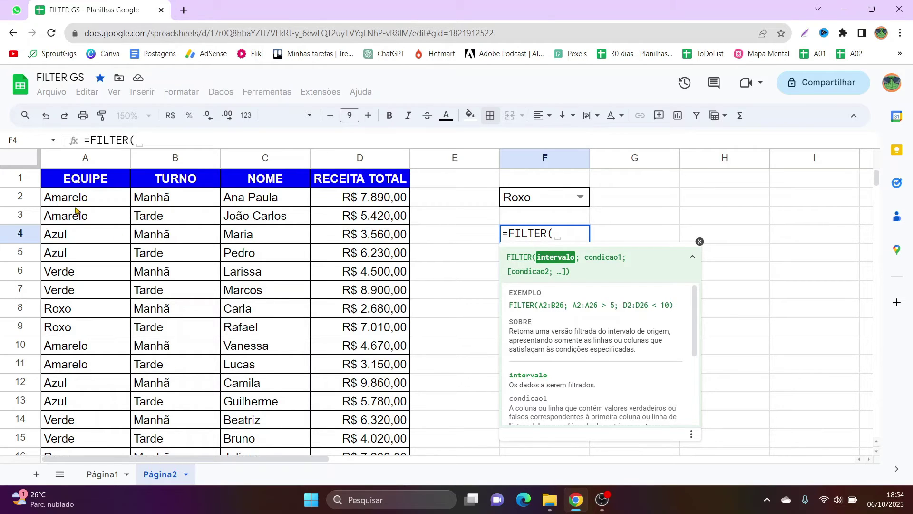
drag(152, 200, 386, 438)
scroll(395, 366, up, 3)
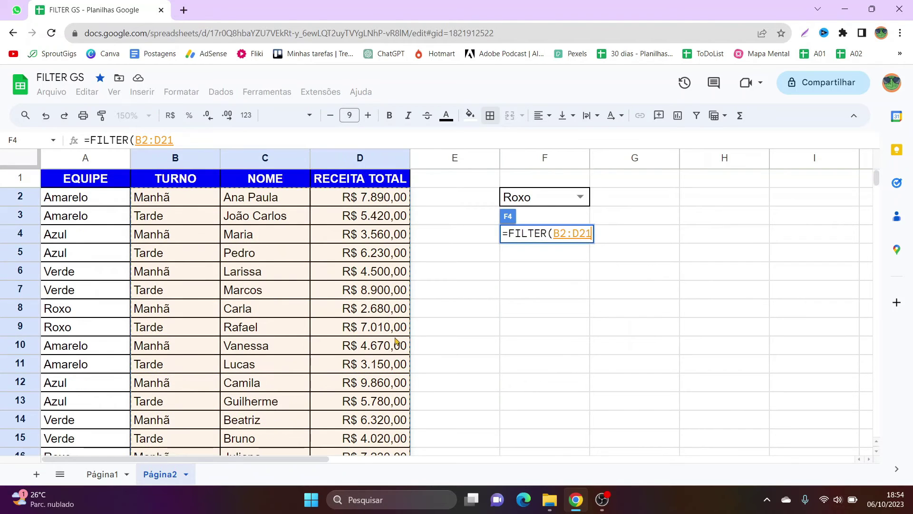
click(243, 141)
key(BackSpace)
key(BackSpace)
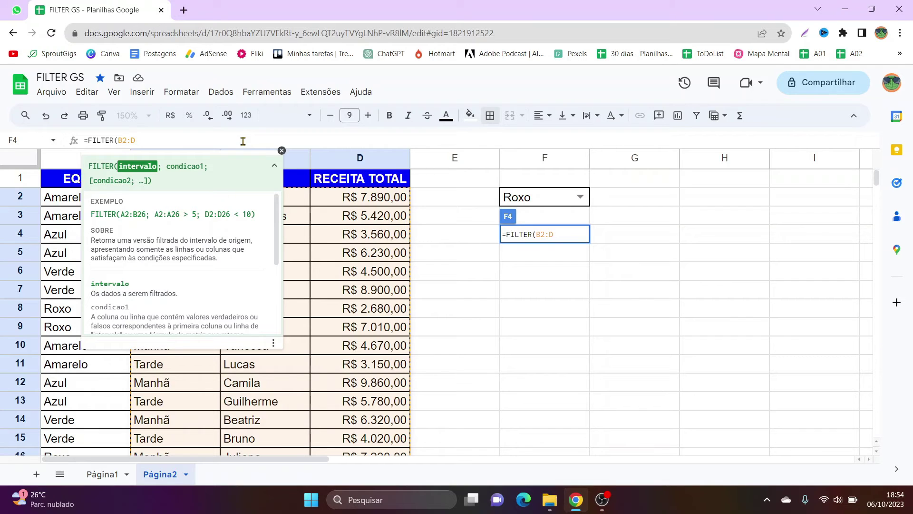
Add the condition A2:A=F2 to match the EQUIPE column with the drop-down cell, and complete the FILTER formula in F4.
text(;)
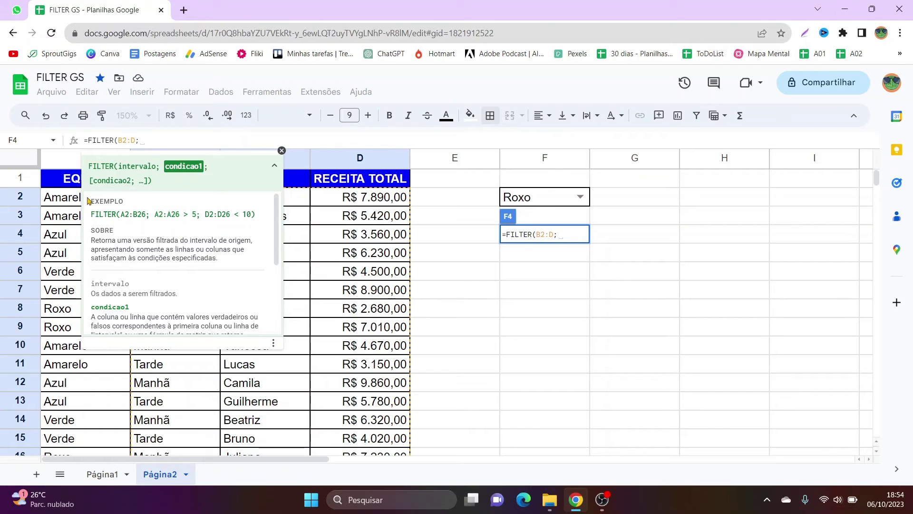
drag(67, 202, 53, 272)
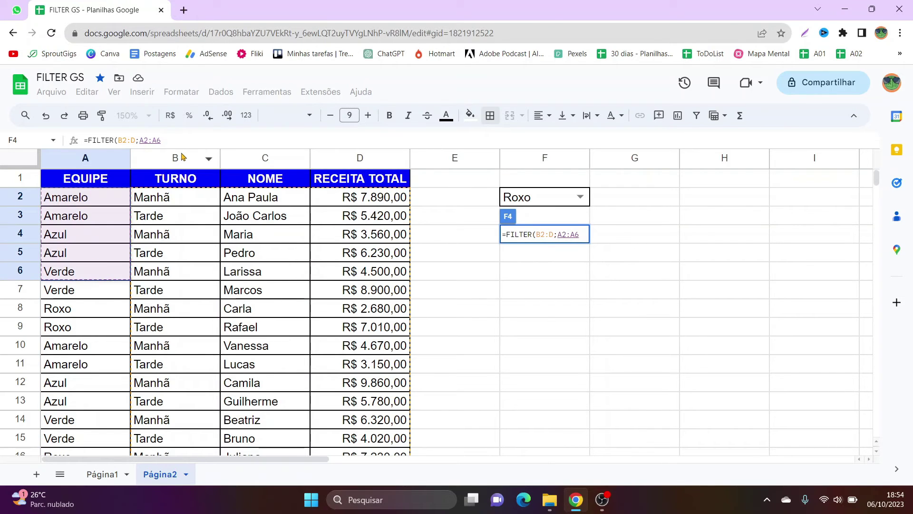
key(BackSpace)
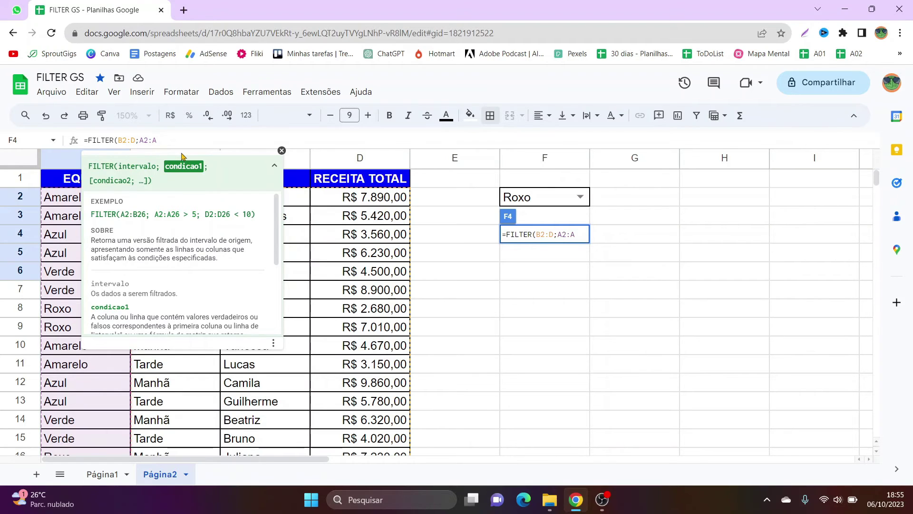
text(=)
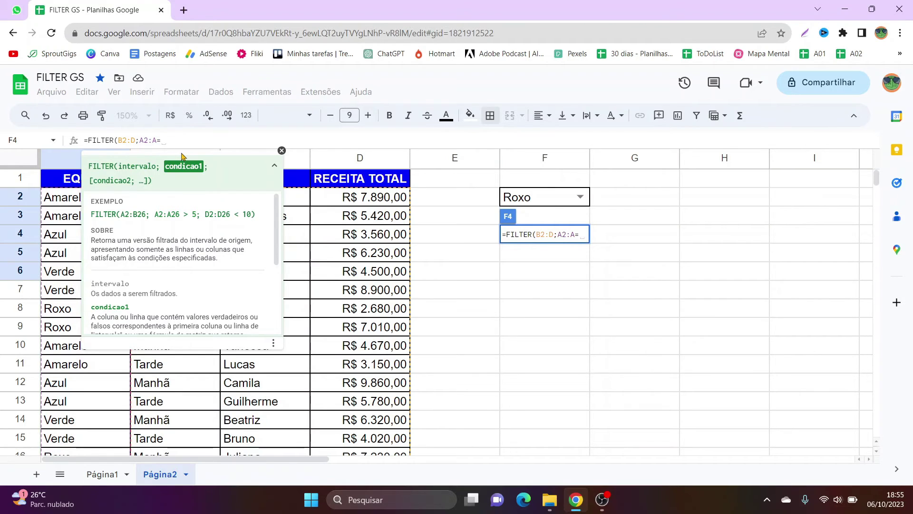
click(538, 201)
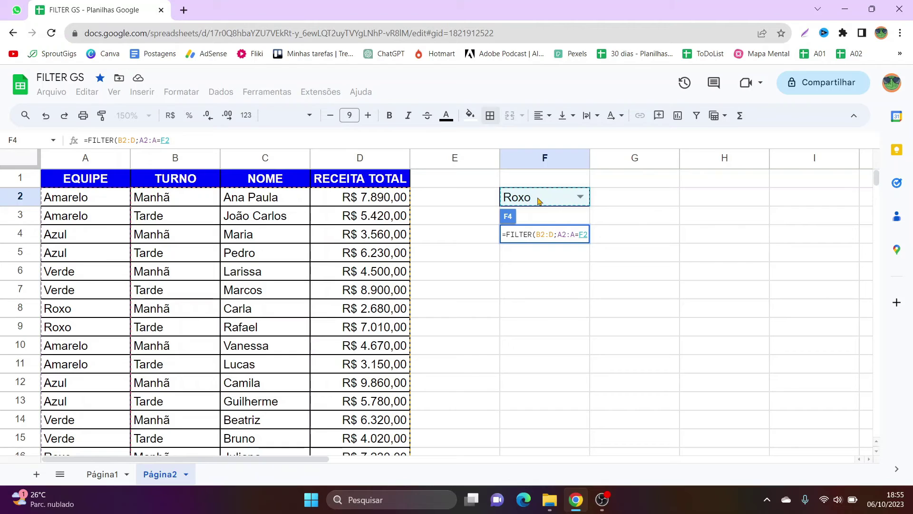
key(Return)
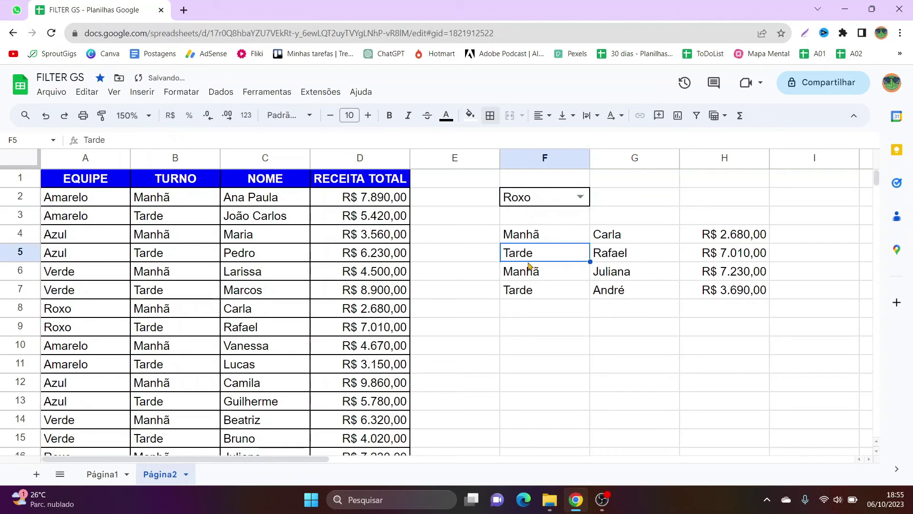
Test the FILTER formula in F4 by switching the team in F2 to Verde and finally to Amarelo.
click(538, 243)
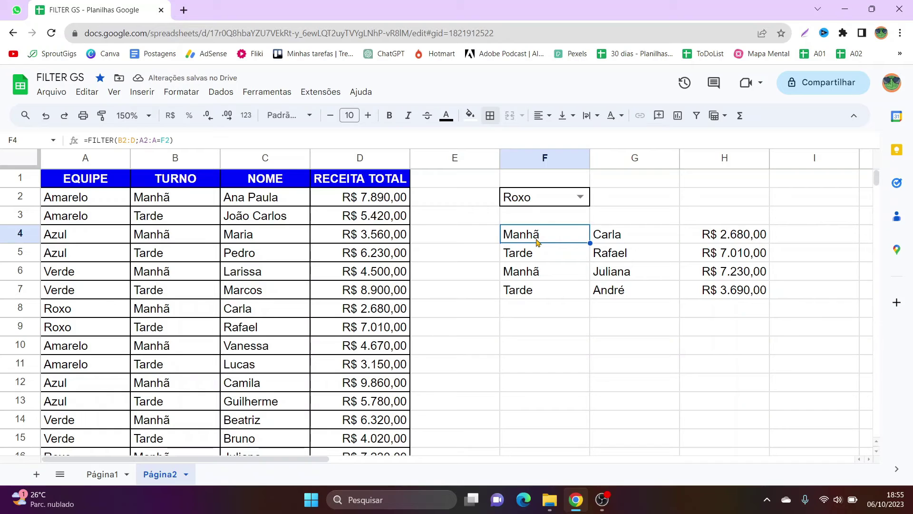
click(580, 196)
click(518, 247)
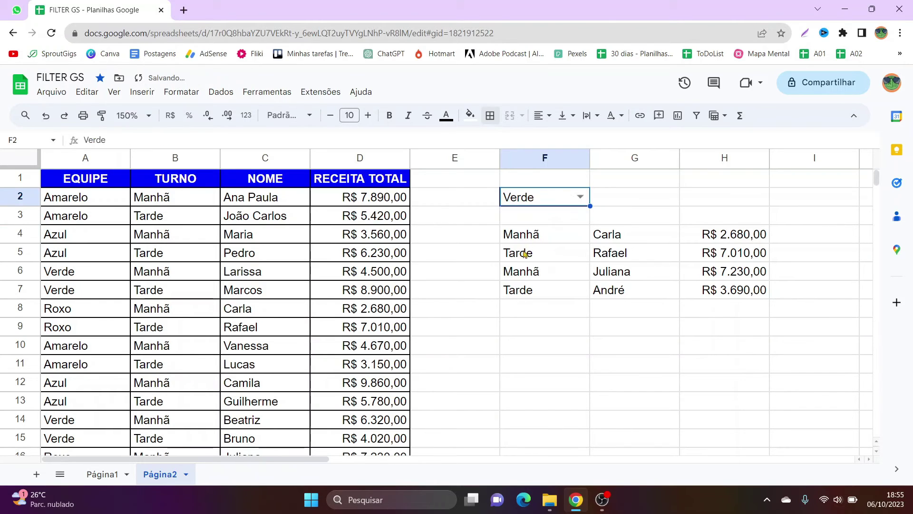
click(580, 197)
click(538, 219)
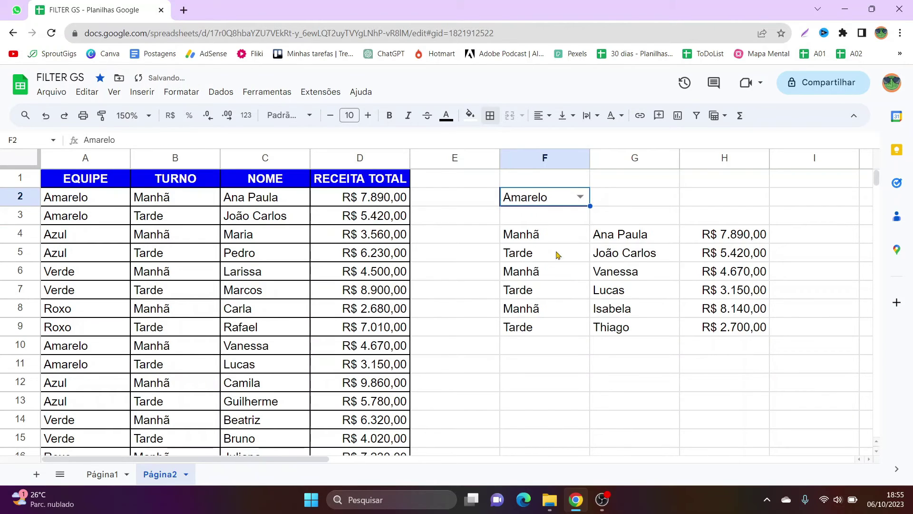
Set the team in drop-down cell F2 to Azul.
click(541, 253)
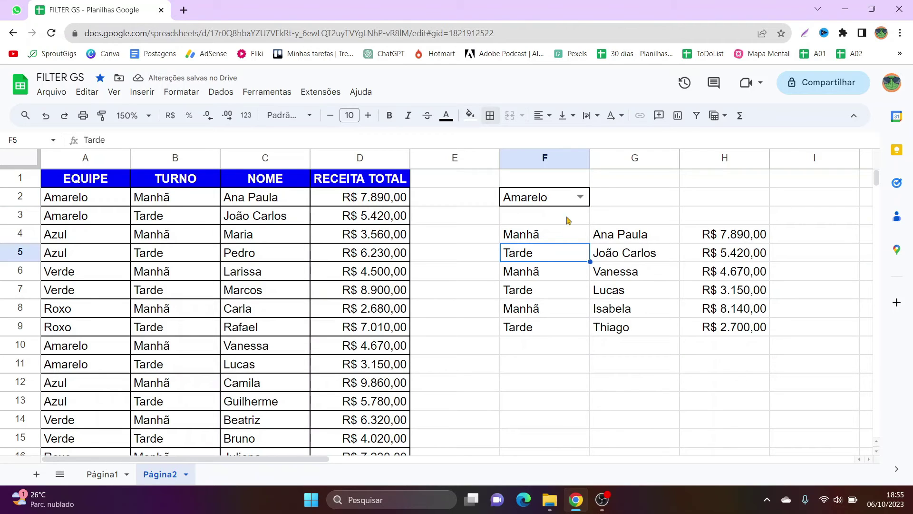
click(539, 204)
click(580, 196)
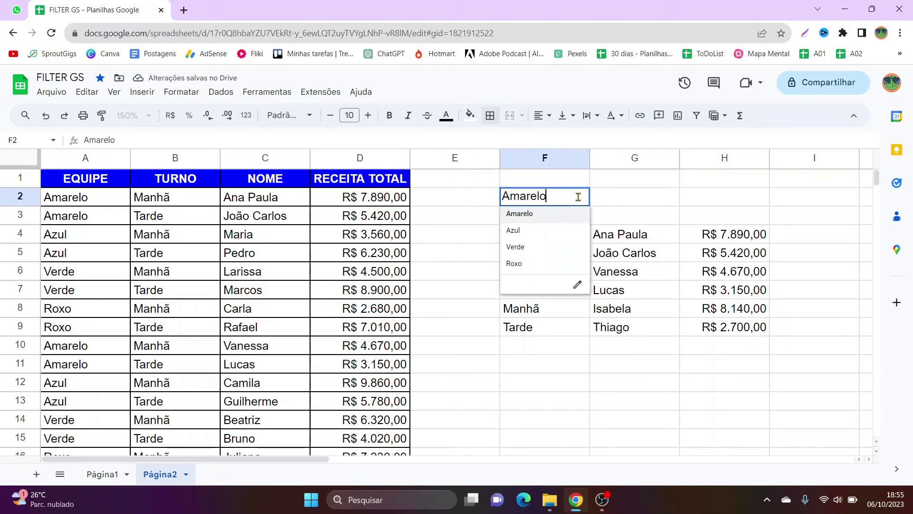
click(543, 238)
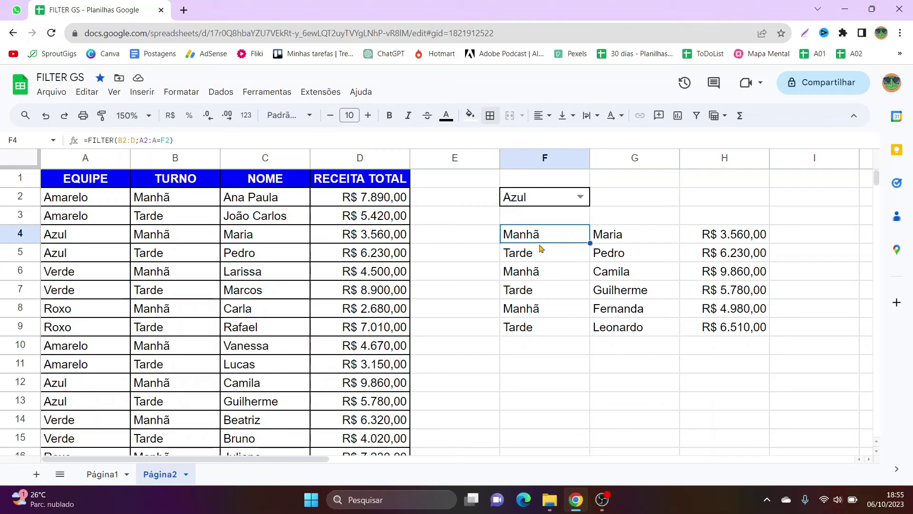
Examine how the FILTER formula in F4 relates to drop-down cell F2 and the source table.
click(542, 209)
click(555, 233)
click(552, 203)
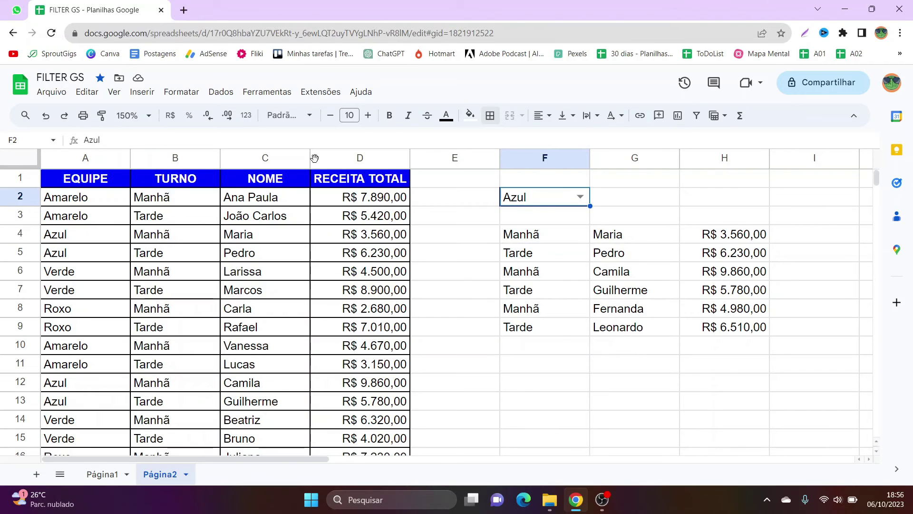
click(511, 236)
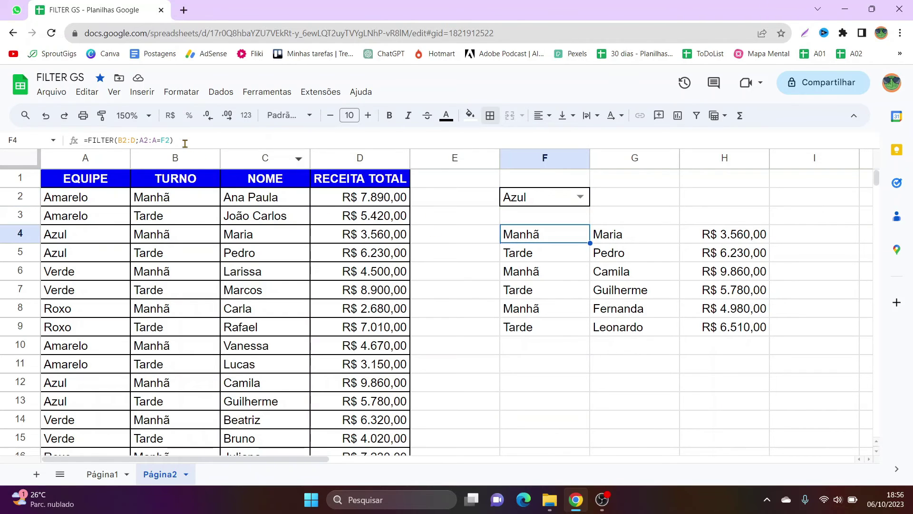
scroll(268, 278, down, 3)
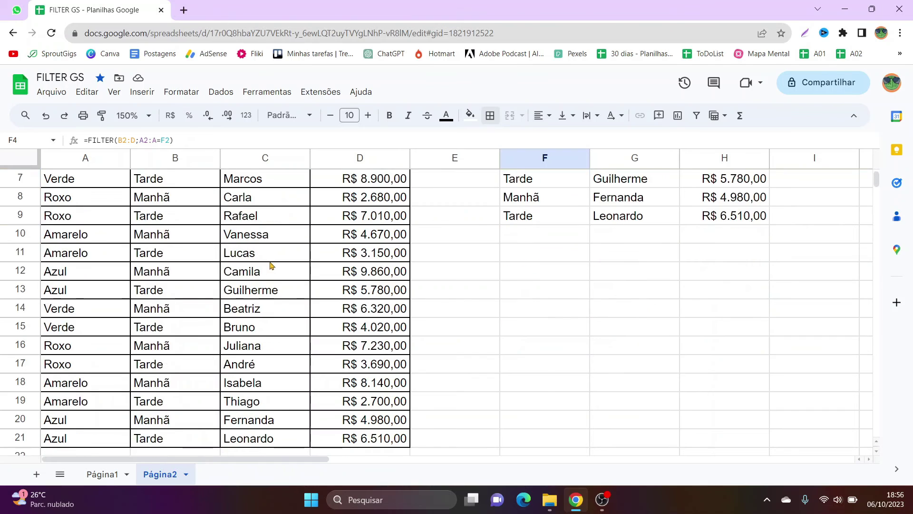
scroll(269, 265, up, 3)
click(520, 203)
Copy the team and shift entries Amarelo and Tarde from A19:B19 into A22:B22, the first empty row below the table.
scroll(179, 336, down, 5)
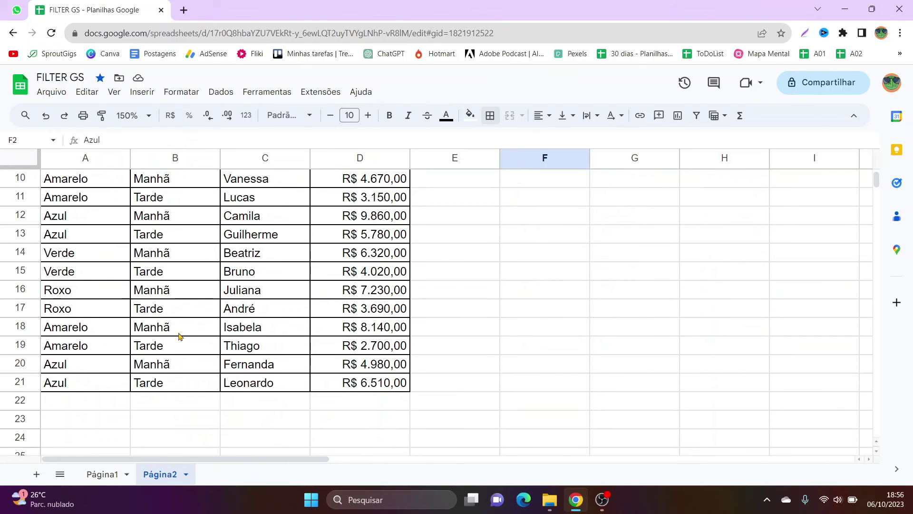
click(87, 398)
drag(87, 352, 192, 353)
key(ctrl+c)
click(85, 401)
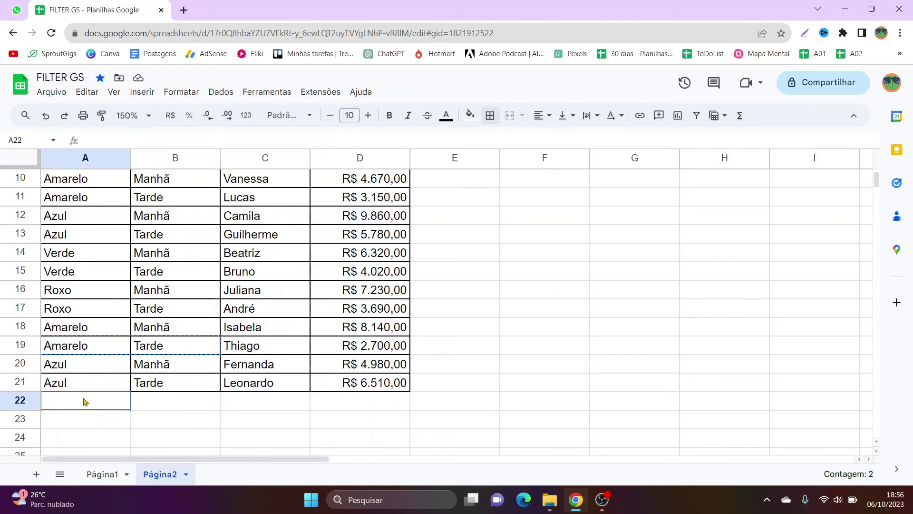
key(ctrl+v)
Complete row 22 with a person's first name in the NOME column and 999 in the RECEITA TOTAL column.
click(293, 393)
text(Matheus)
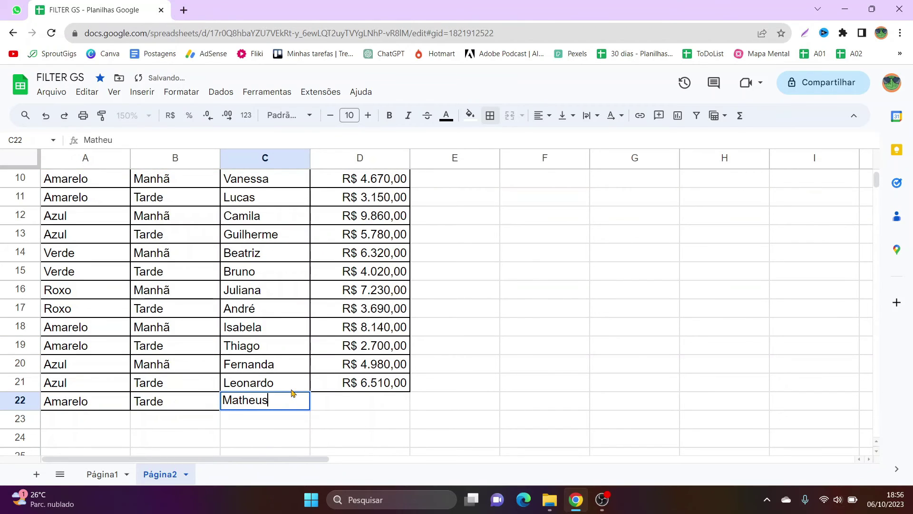
key(Tab)
text(999)
key(Return)
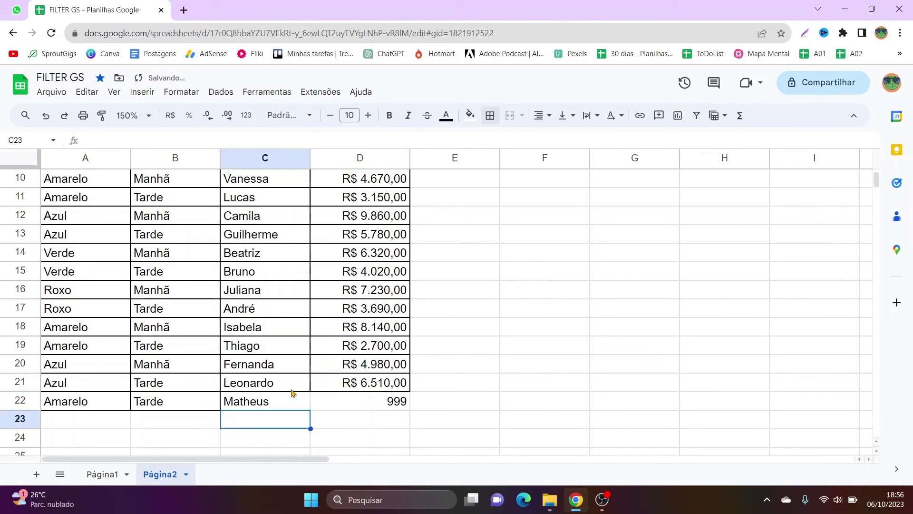
Change the team of the new row to Azul by copying A21 into A22.
scroll(596, 352, up, 5)
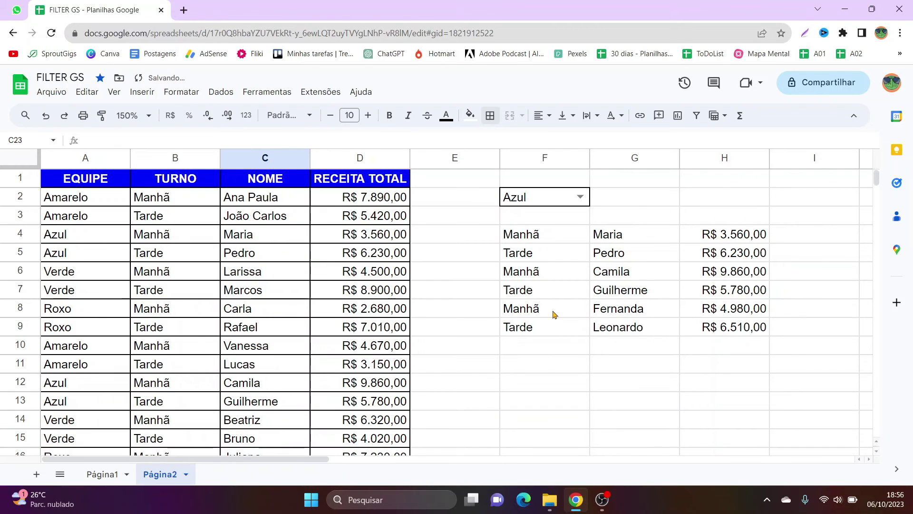
scroll(513, 327, down, 3)
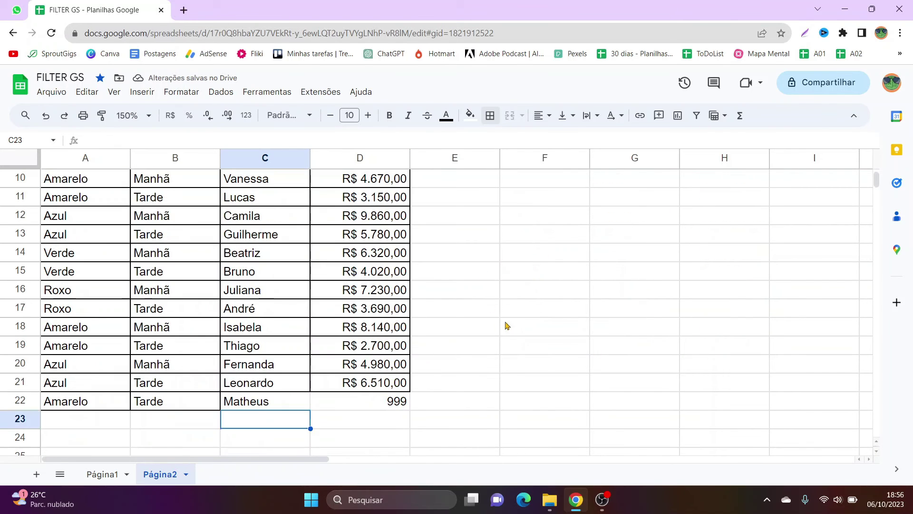
click(111, 387)
key(ctrl+c)
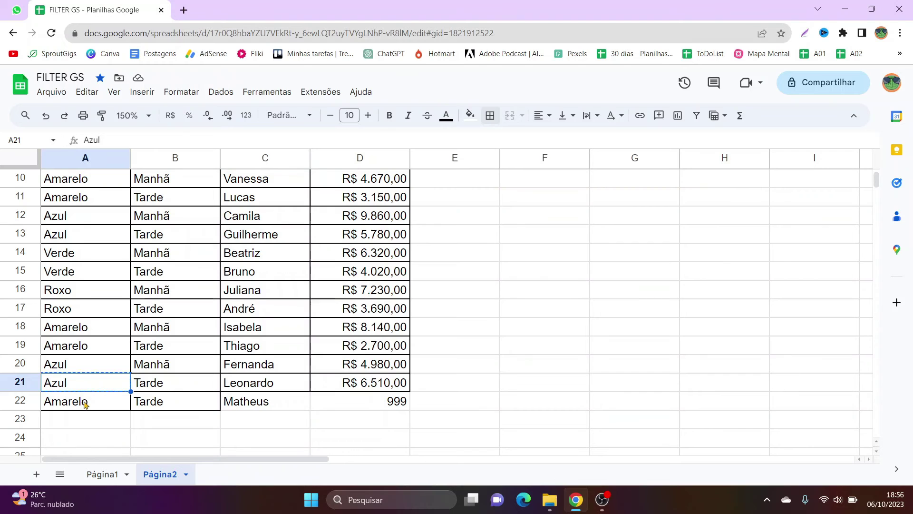
click(86, 401)
key(ctrl+v)
Select F10:H10 in the filtered list and compare it with row 22 of the source table.
scroll(445, 322, up, 3)
click(551, 343)
key(ctrl+shift+Right)
scroll(530, 295, down, 2)
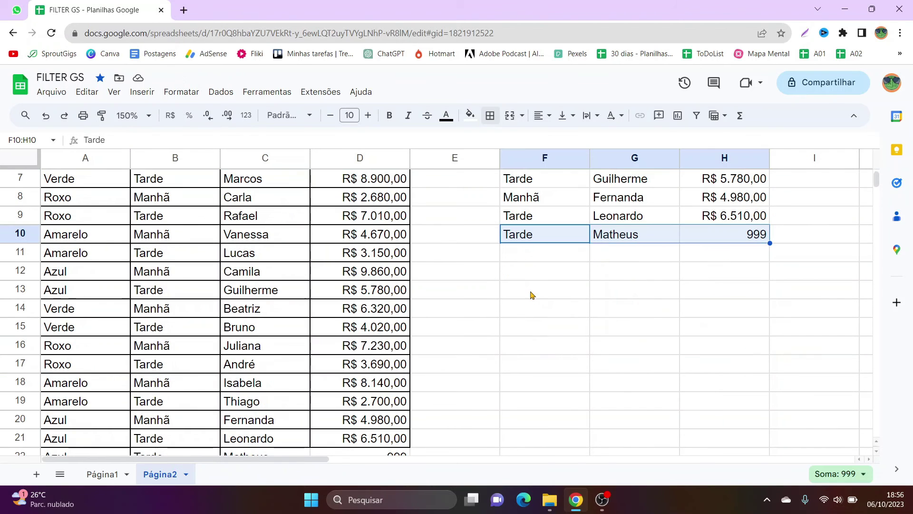
scroll(552, 292, up, 1)
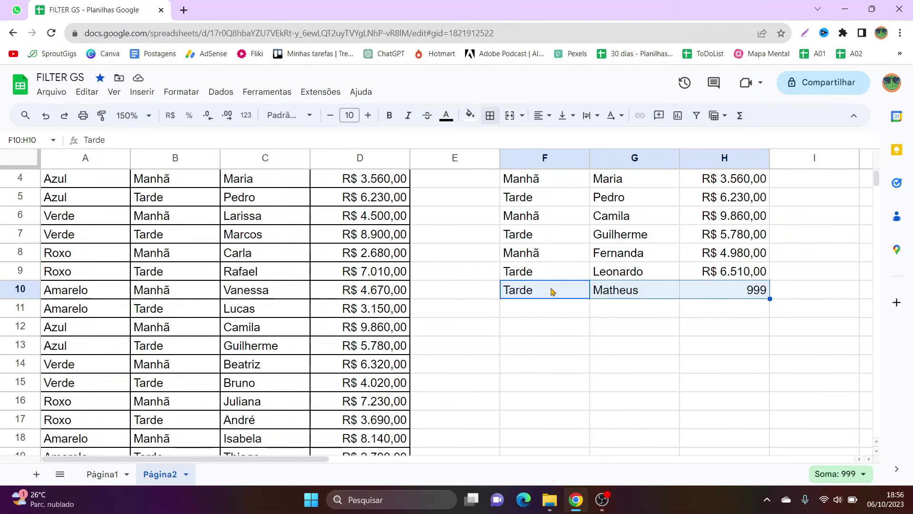
scroll(551, 292, up, 1)
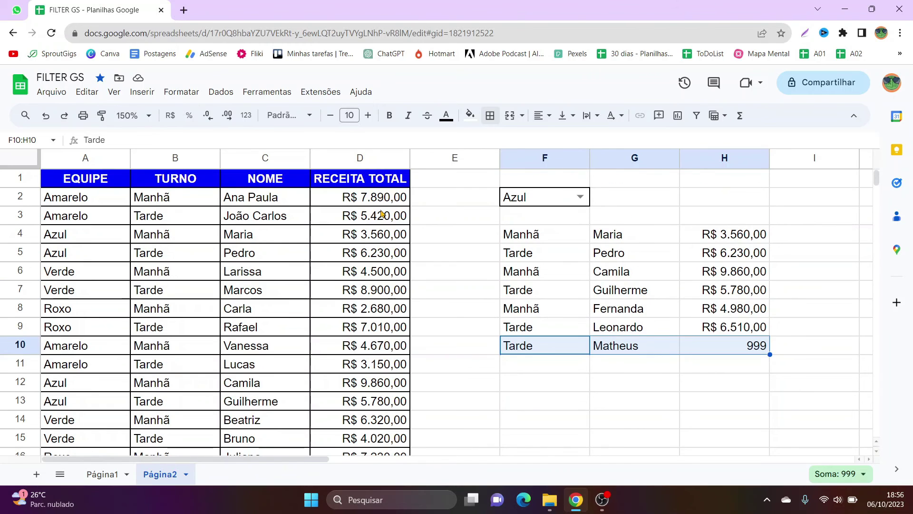
scroll(313, 292, down, 1)
scroll(247, 292, down, 2)
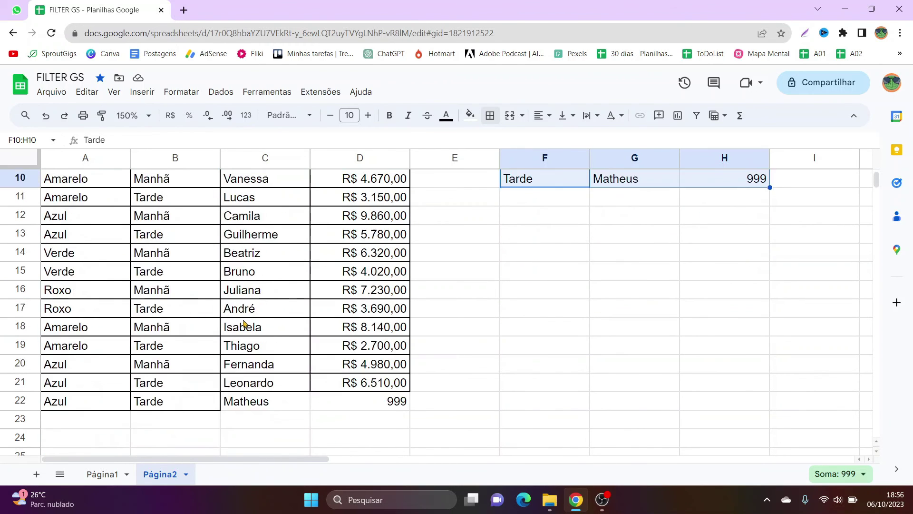
scroll(210, 290, up, 3)
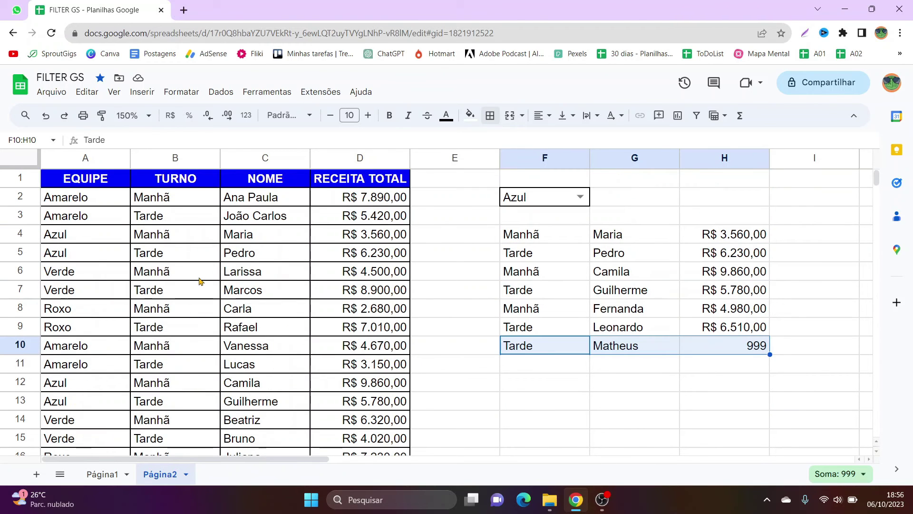